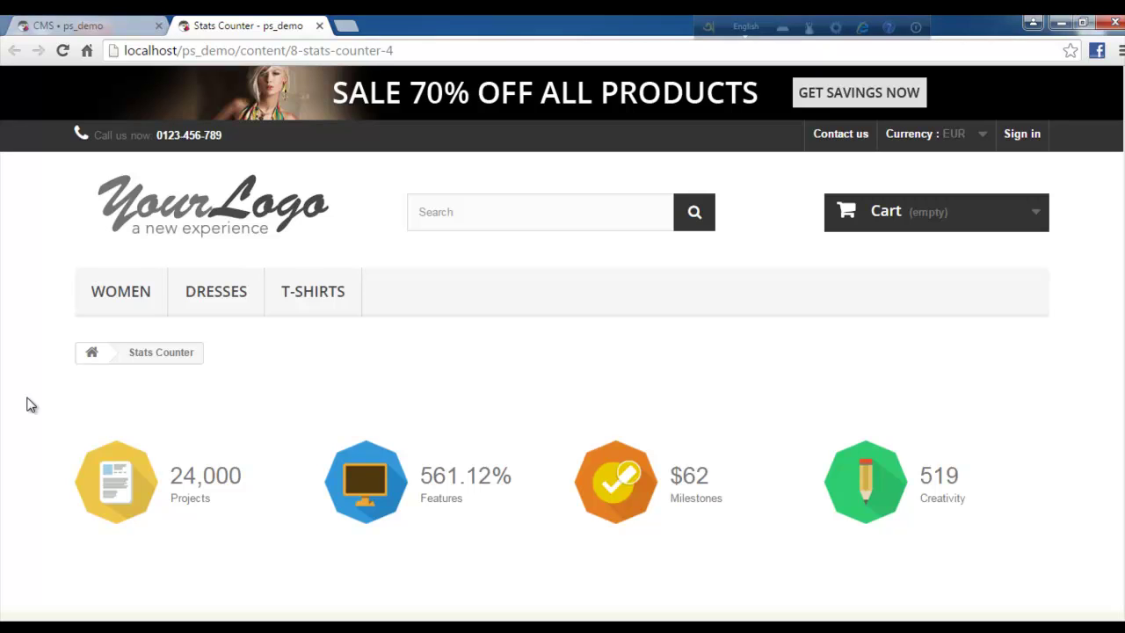
Reload the Stats Counter page and examine the different counter rows and their animated numbers
{"action": "key", "text": "F5"}
{"action": "scroll", "coordinate": [9, 482], "scroll_direction": "down", "scroll_amount": 1}
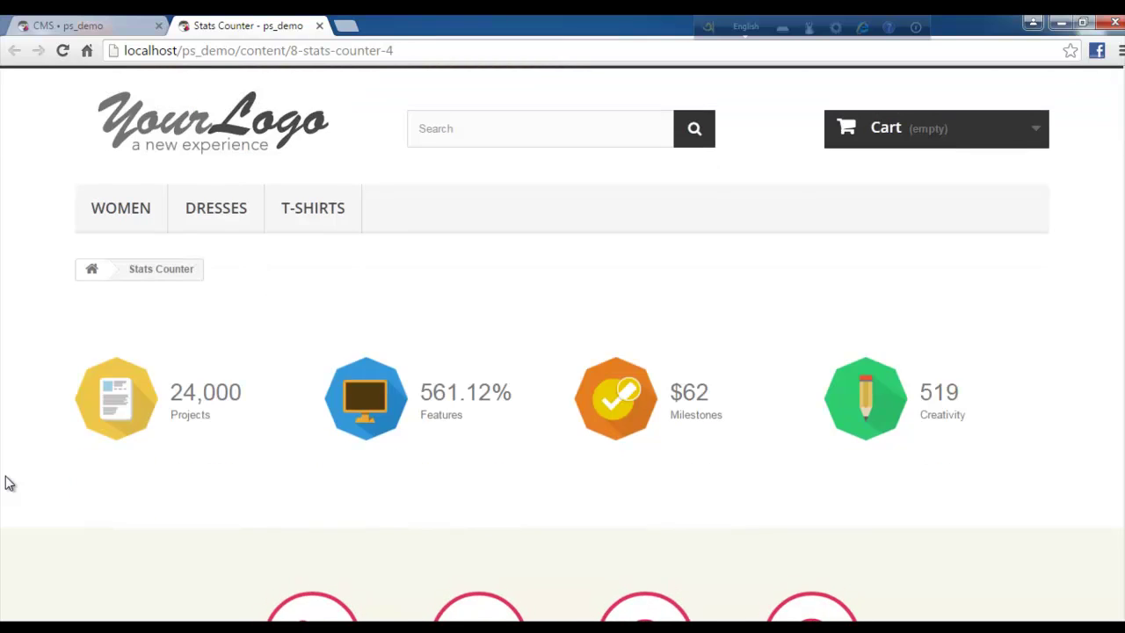
{"action": "scroll", "coordinate": [7, 481], "scroll_direction": "down", "scroll_amount": 1}
{"action": "scroll", "coordinate": [7, 481], "scroll_direction": "down", "scroll_amount": 3}
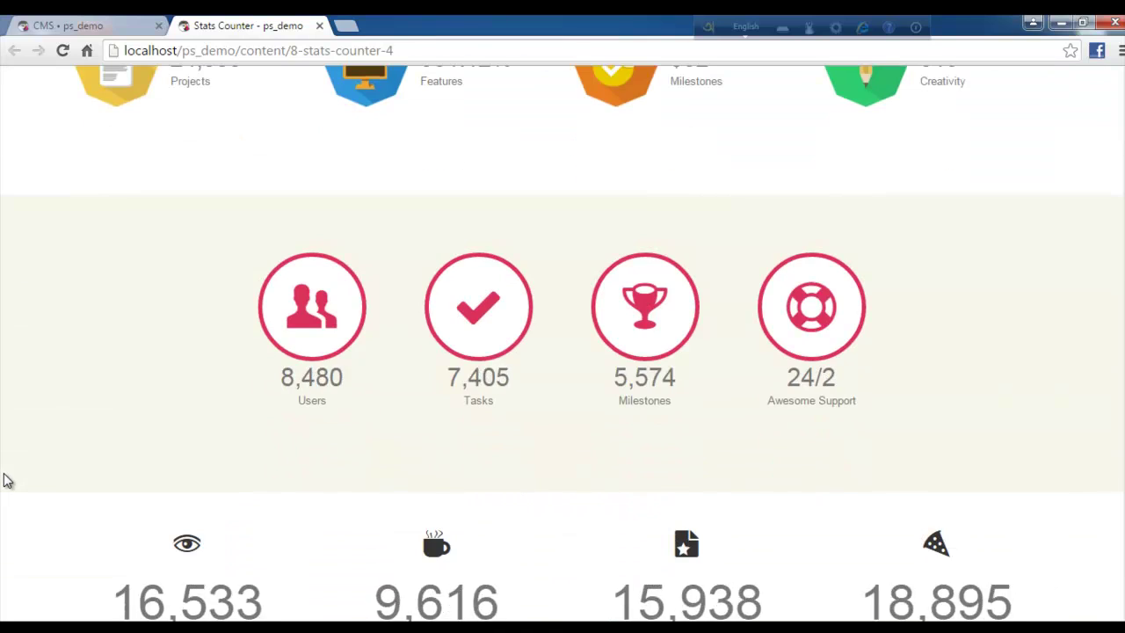
{"action": "scroll", "coordinate": [3, 455], "scroll_direction": "up", "scroll_amount": 1}
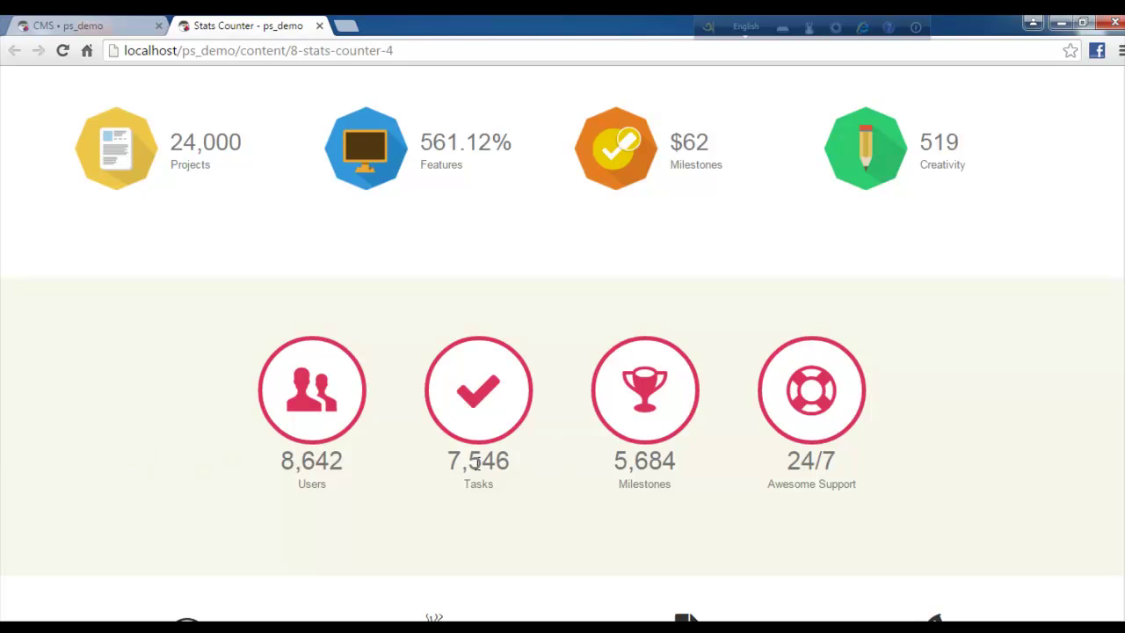
{"action": "scroll", "coordinate": [84, 471], "scroll_direction": "down", "scroll_amount": 4}
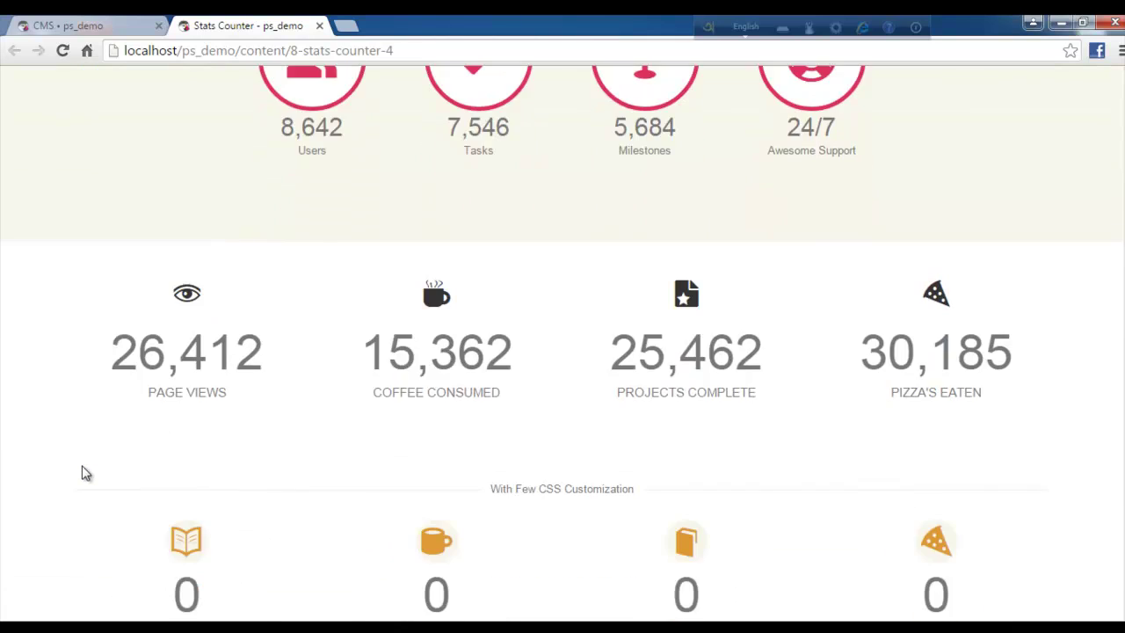
{"action": "scroll", "coordinate": [86, 473], "scroll_direction": "up", "scroll_amount": 1}
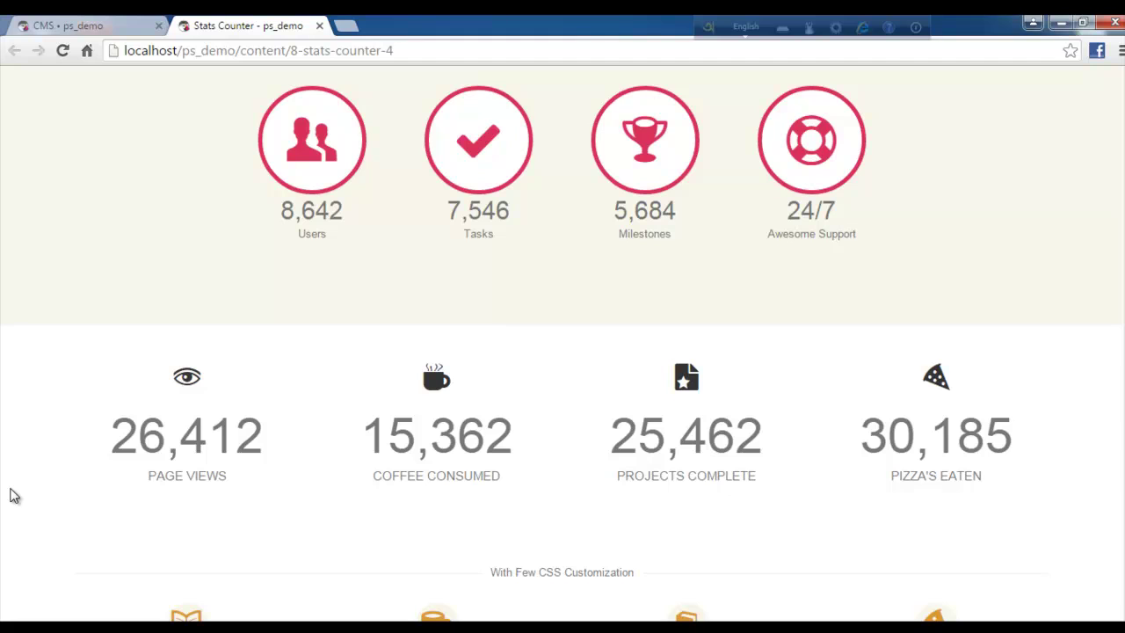
{"action": "scroll", "coordinate": [13, 495], "scroll_direction": "up", "scroll_amount": 2}
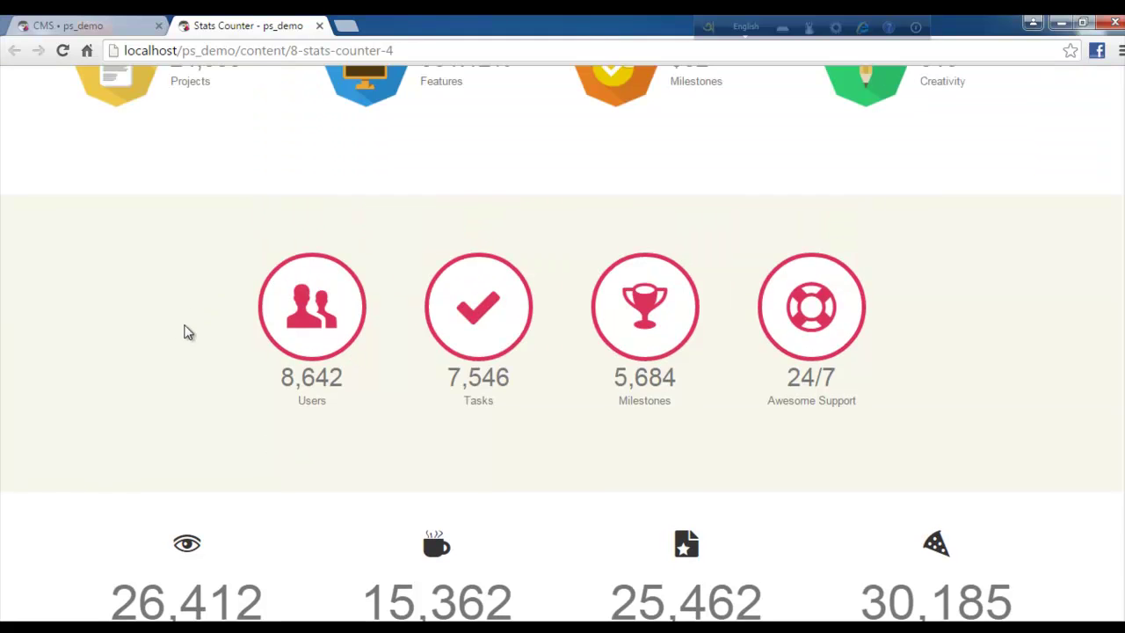
{"action": "scroll", "coordinate": [63, 407], "scroll_direction": "up", "scroll_amount": 1}
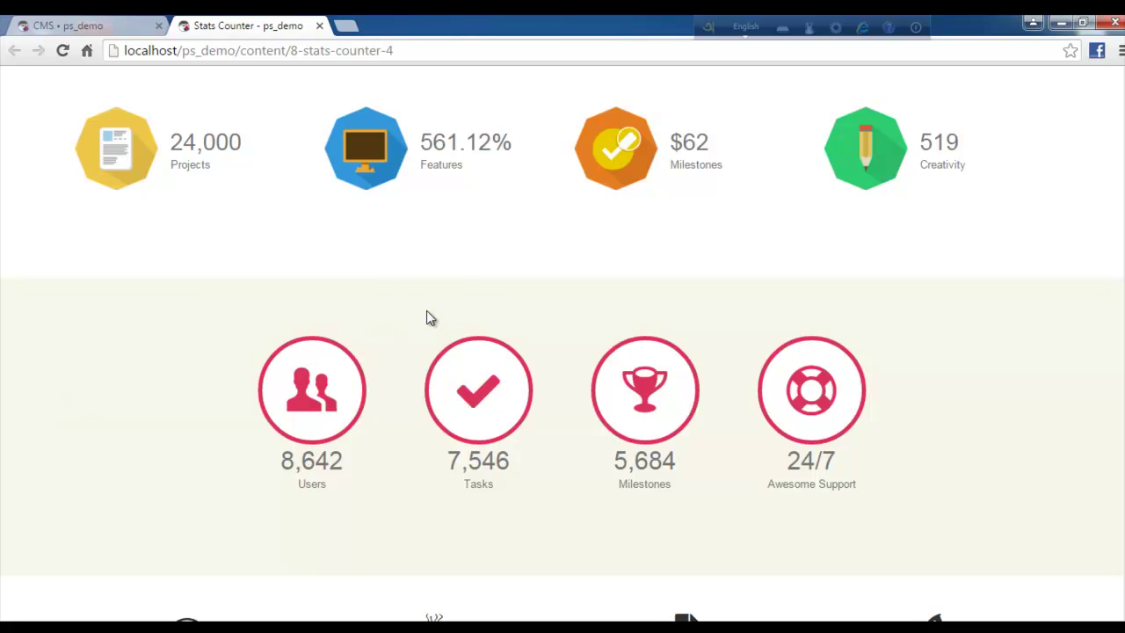
{"action": "scroll", "coordinate": [34, 501], "scroll_direction": "down", "scroll_amount": 2}
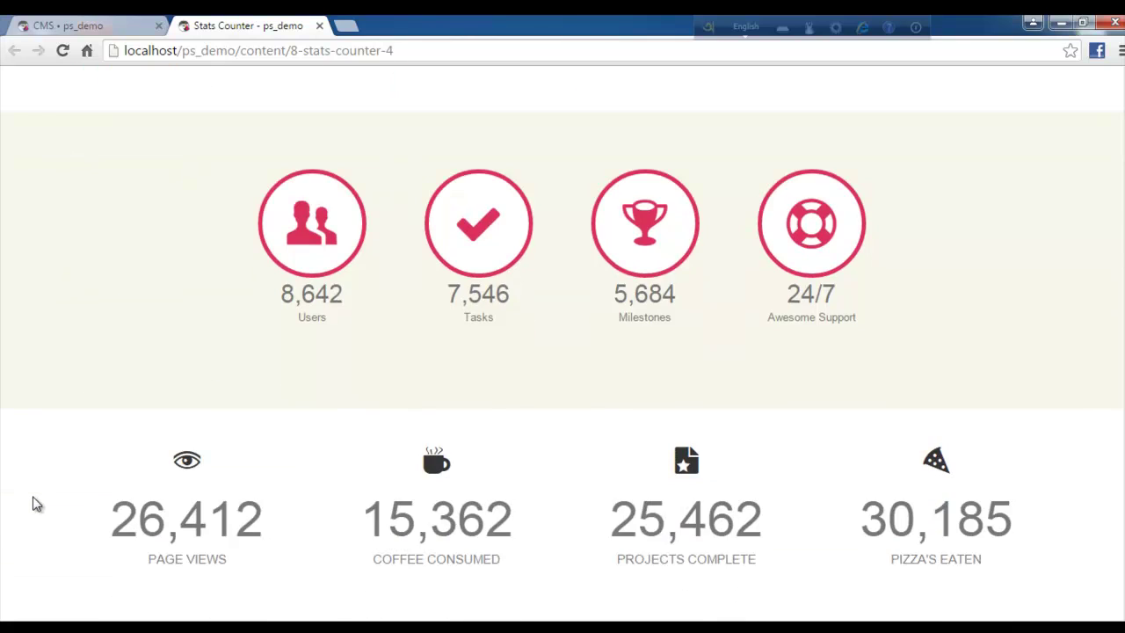
{"action": "scroll", "coordinate": [32, 502], "scroll_direction": "down", "scroll_amount": 1}
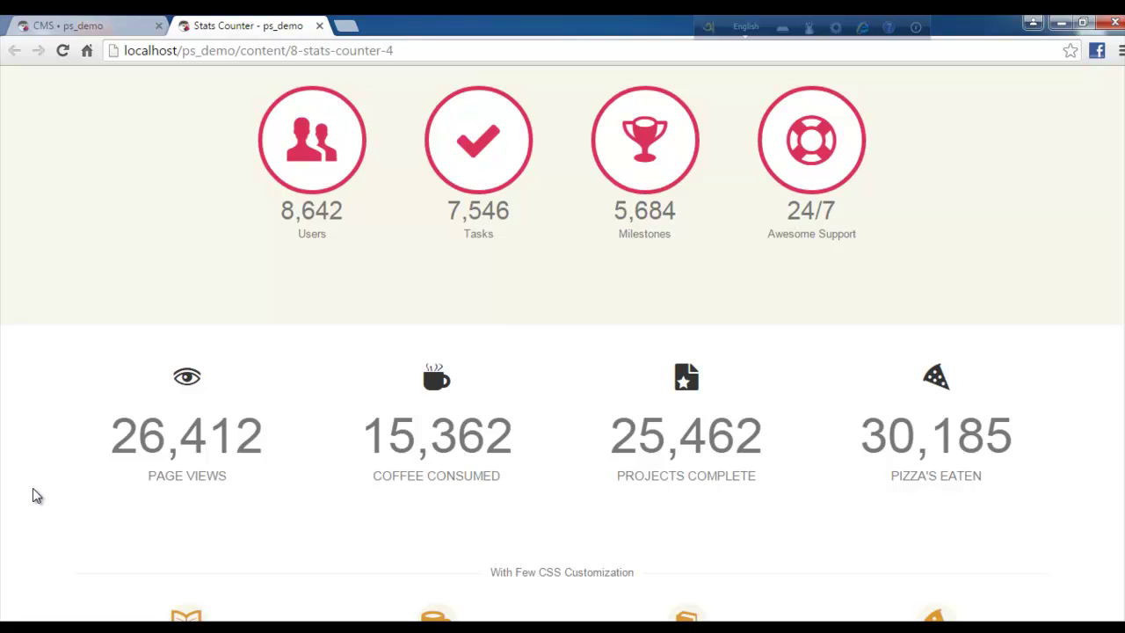
In the CMS page editor, search the available elements for "counter" and view the settings of a new Counter element
{"action": "left_click", "coordinate": [75, 25]}
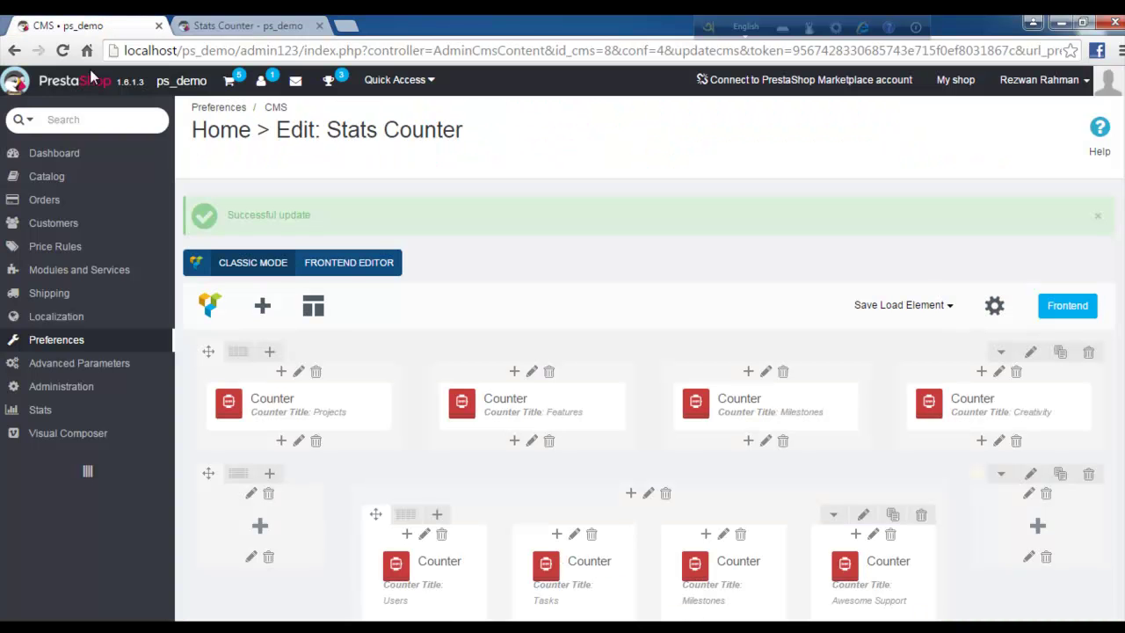
{"action": "left_click", "coordinate": [263, 306]}
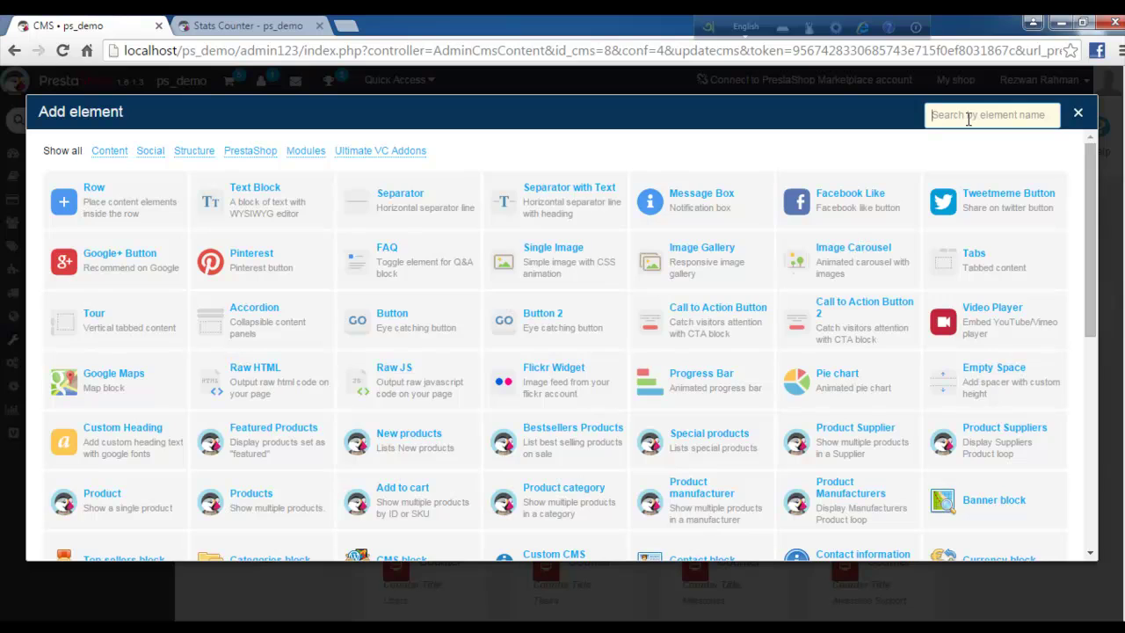
{"action": "type", "text": "counter"}
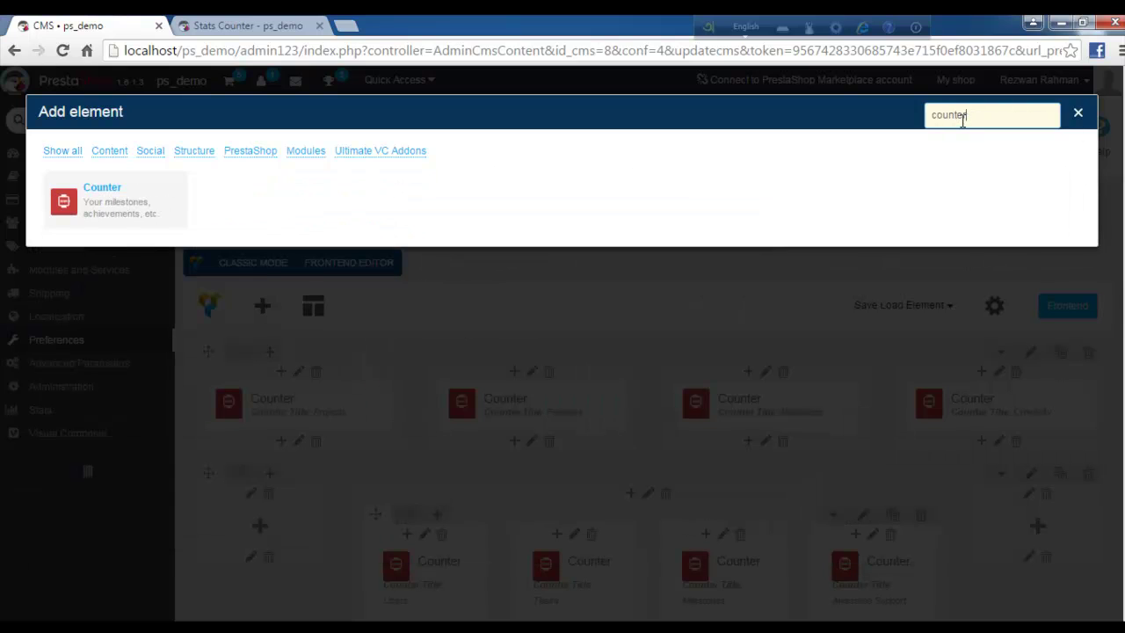
{"action": "left_click", "coordinate": [97, 201]}
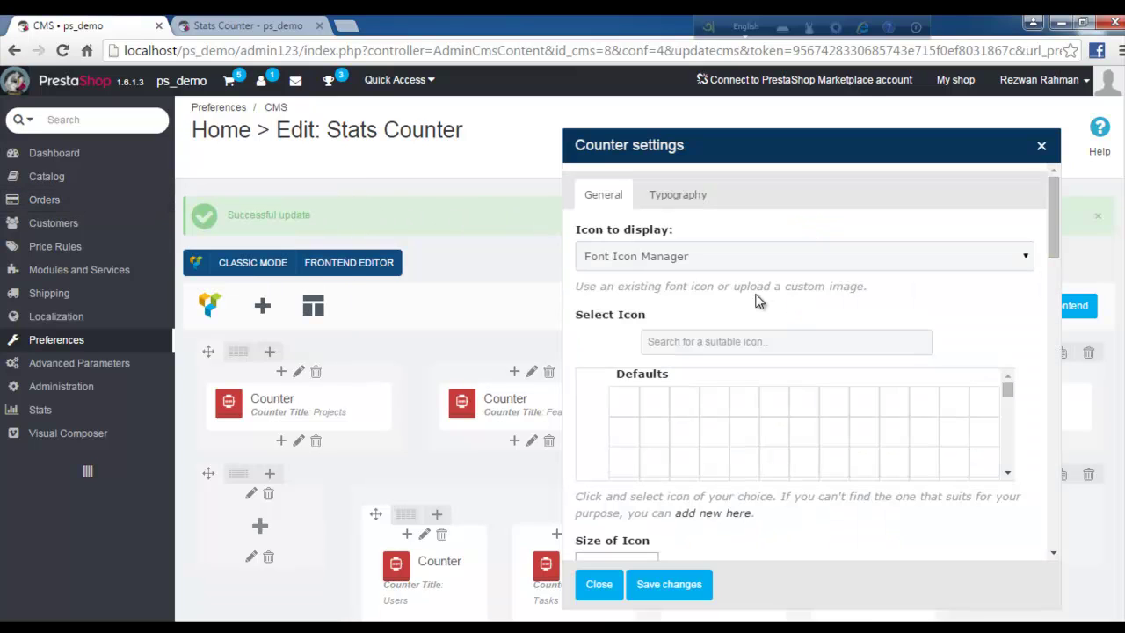
{"action": "left_click", "coordinate": [1042, 146]}
Open the settings of the existing Projects counter and choose Custom Image Icon as the icon to display
{"action": "mouse_move", "coordinate": [262, 406]}
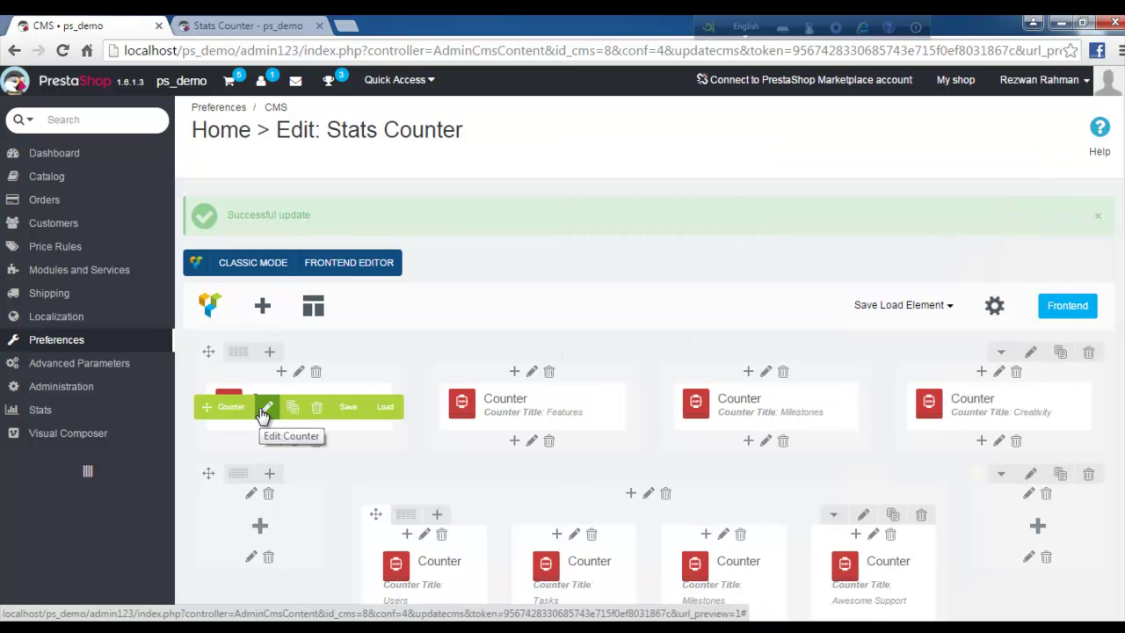
{"action": "left_click", "coordinate": [263, 409]}
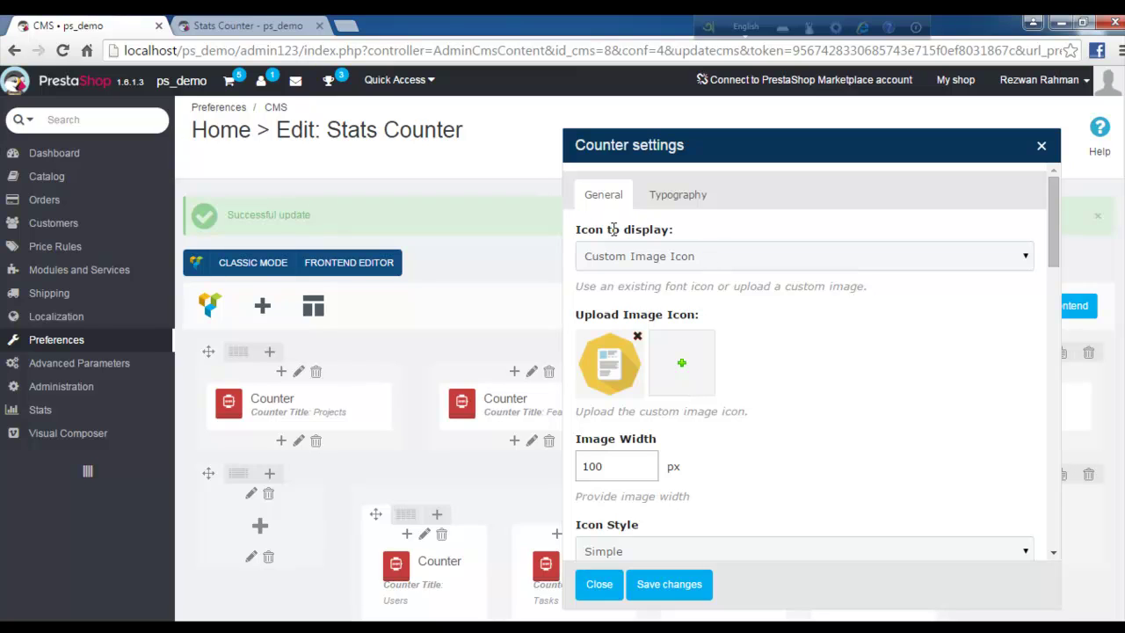
{"action": "left_click", "coordinate": [700, 262]}
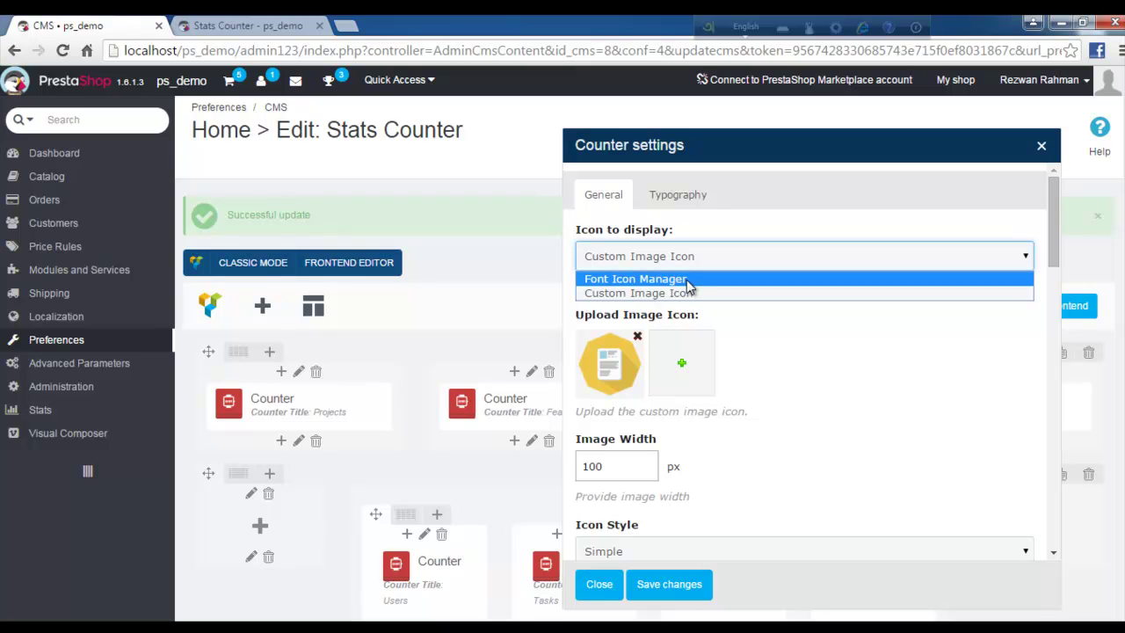
{"action": "left_click", "coordinate": [690, 296]}
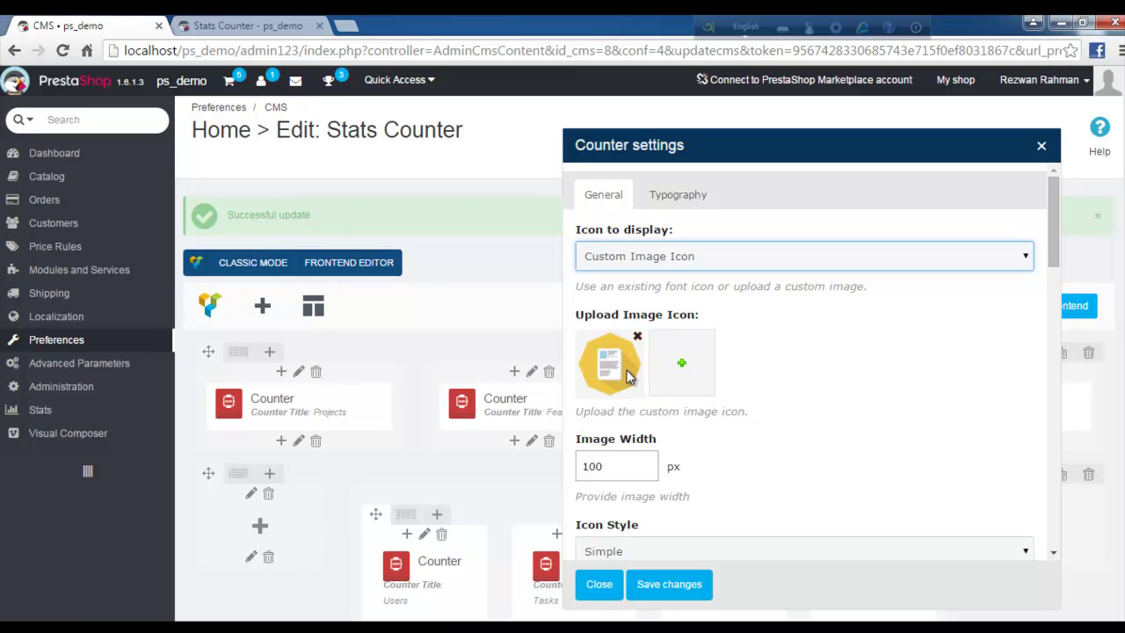
Review the Projects counter's image width, icon style, animation and icon position options without changing them
{"action": "scroll", "coordinate": [741, 388], "scroll_direction": "down", "scroll_amount": 1}
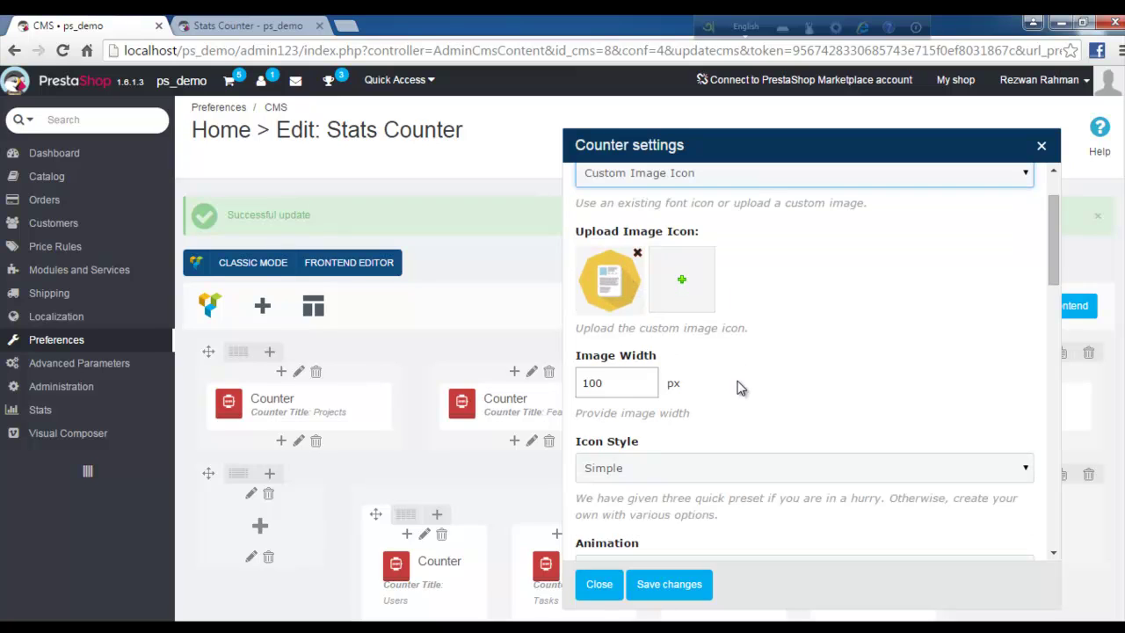
{"action": "left_click", "coordinate": [631, 389]}
{"action": "scroll", "coordinate": [709, 410], "scroll_direction": "down", "scroll_amount": 1}
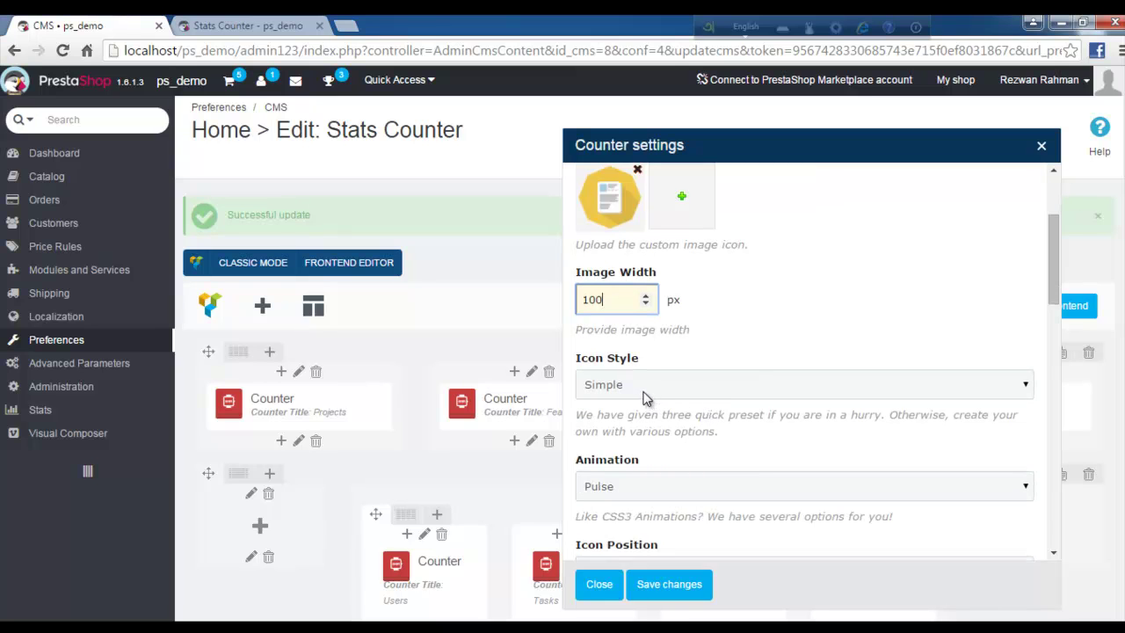
{"action": "left_click", "coordinate": [667, 390]}
{"action": "left_click", "coordinate": [668, 390]}
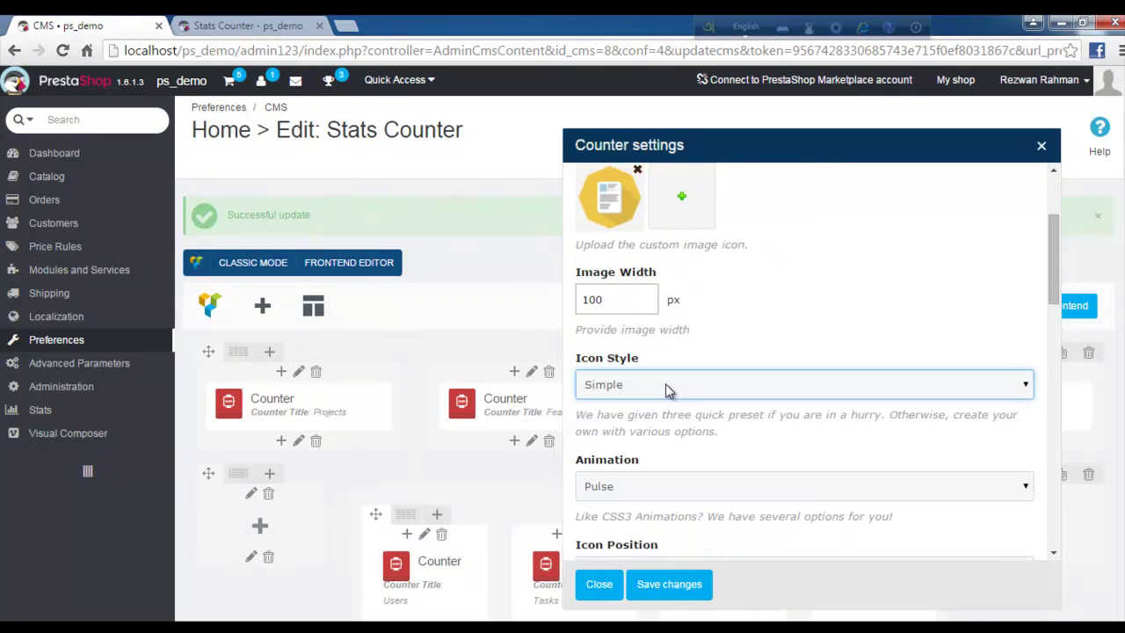
{"action": "scroll", "coordinate": [675, 400], "scroll_direction": "down", "scroll_amount": 1}
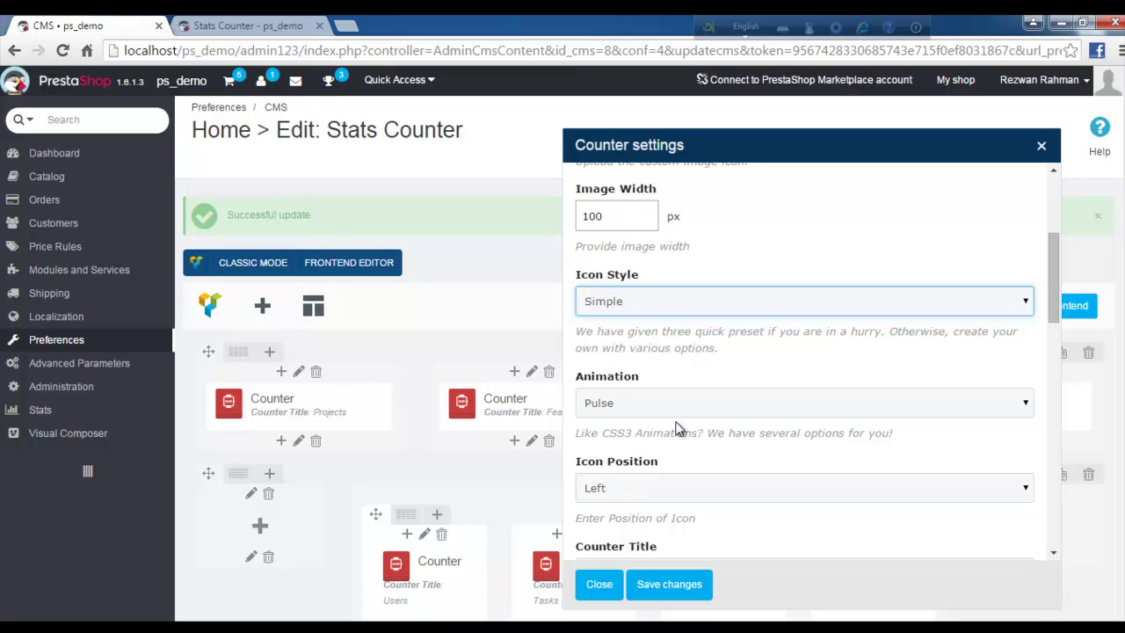
{"action": "left_click", "coordinate": [765, 403]}
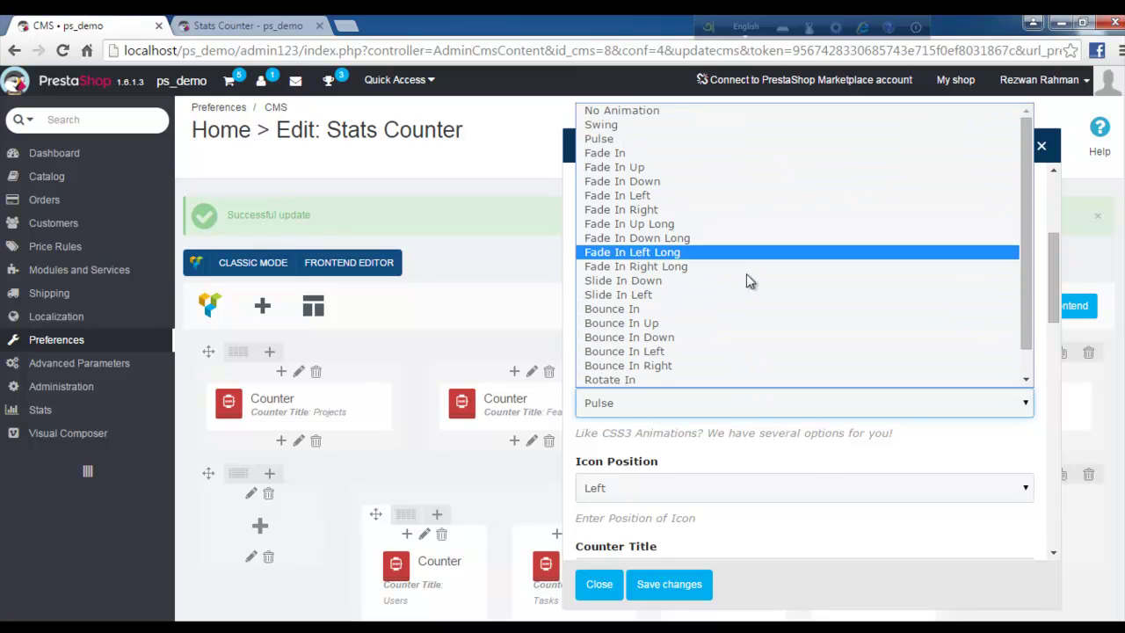
{"action": "left_click", "coordinate": [812, 468]}
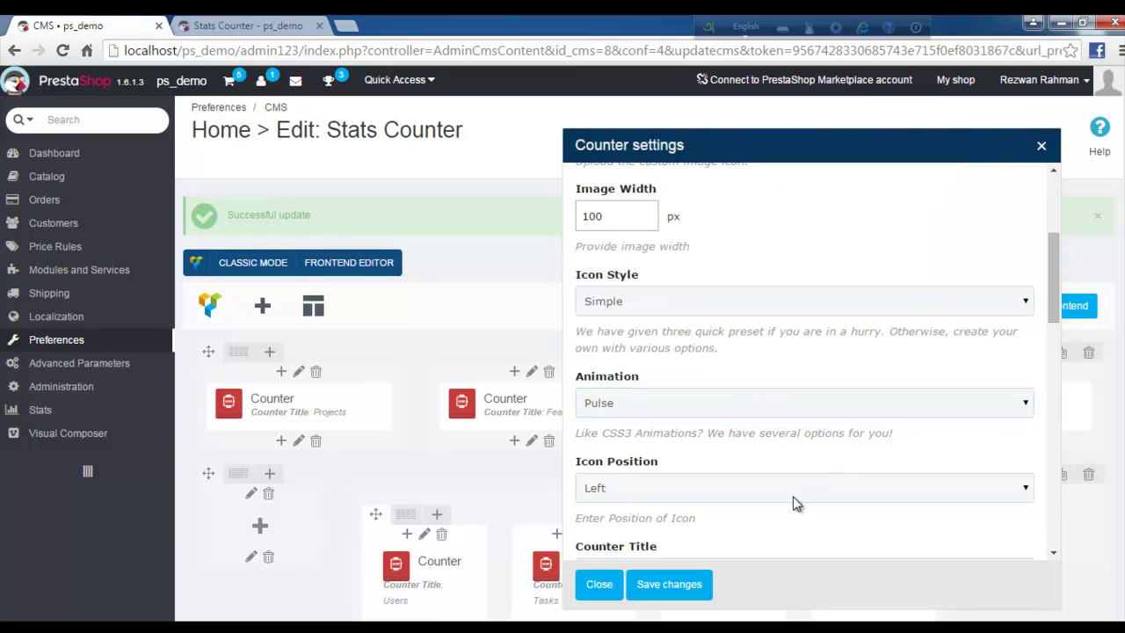
{"action": "left_click", "coordinate": [794, 498]}
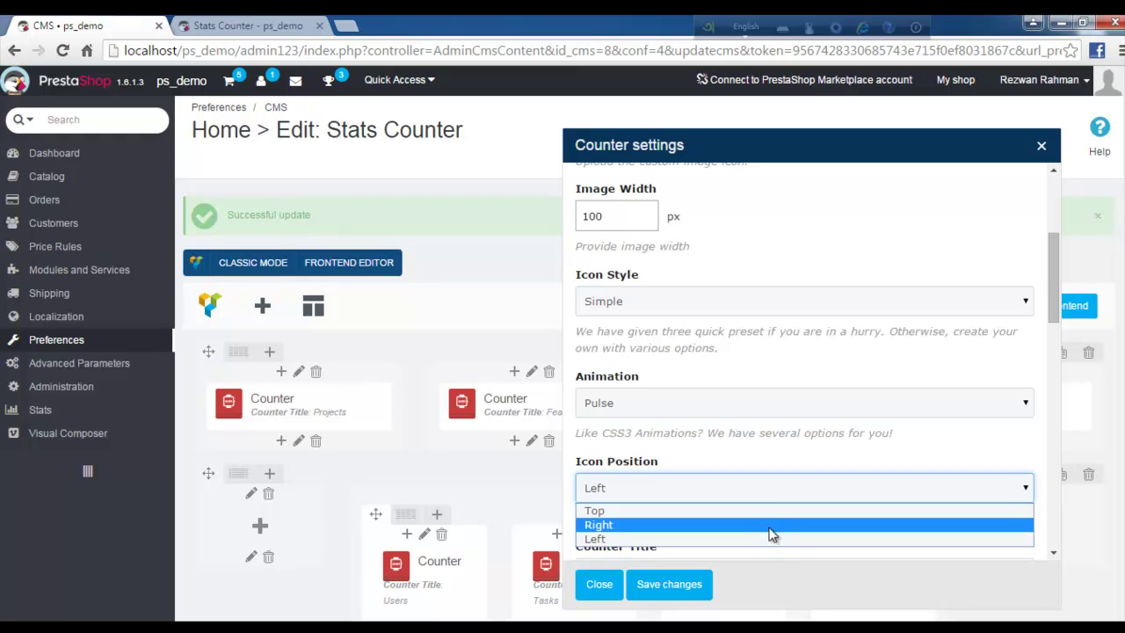
{"action": "left_click", "coordinate": [834, 560]}
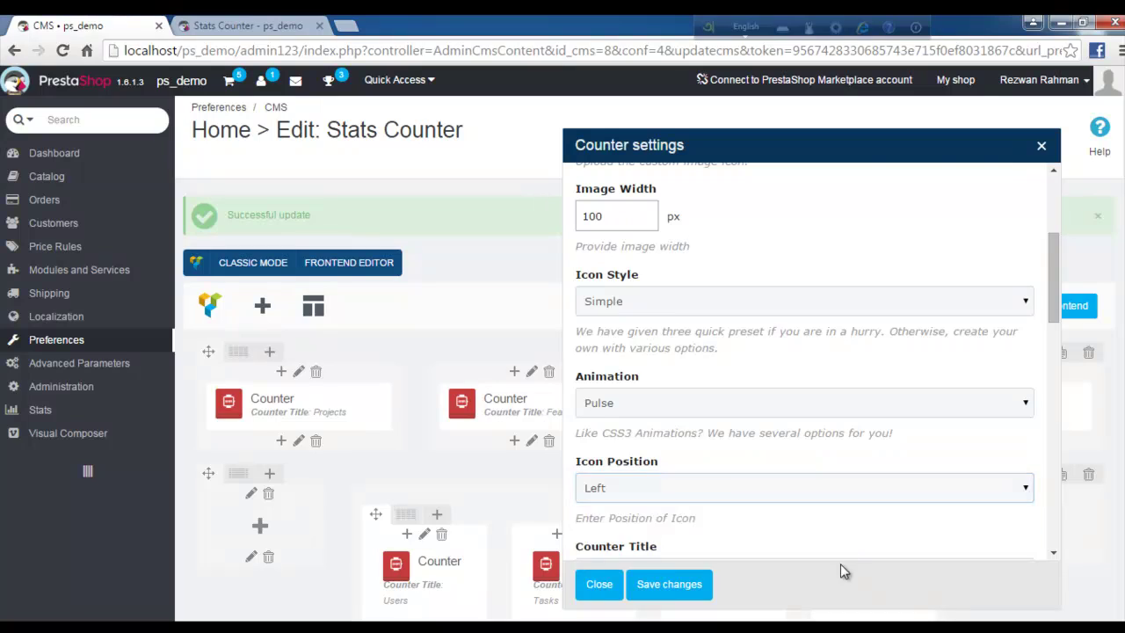
Review the Projects counter's title, value and thousands separator settings
{"action": "scroll", "coordinate": [843, 548], "scroll_direction": "down", "scroll_amount": 2}
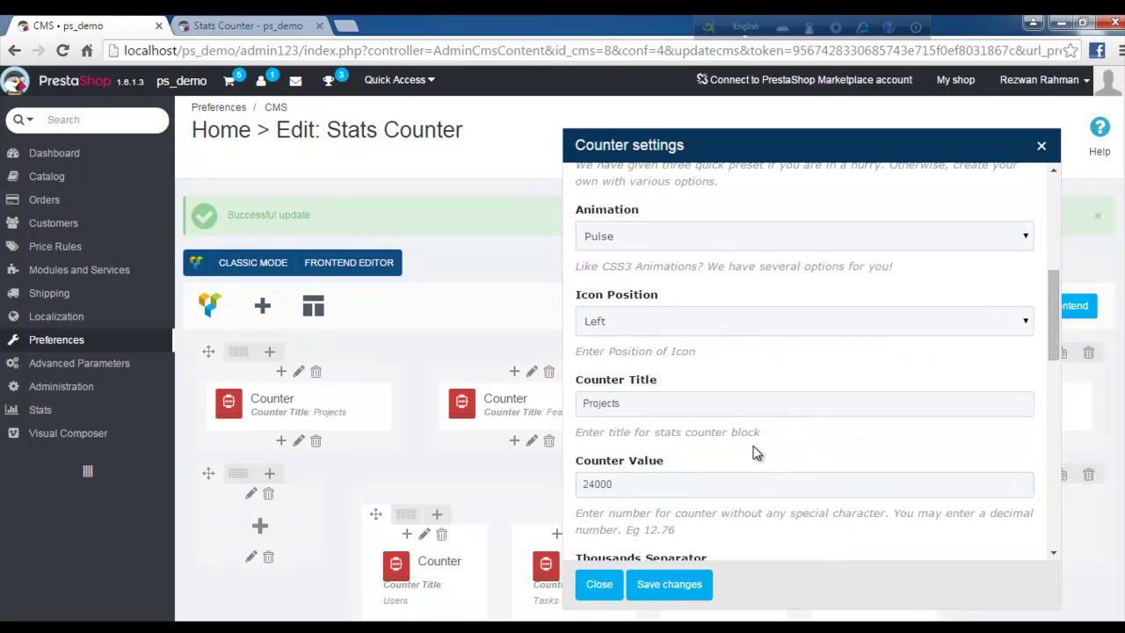
{"action": "left_click", "coordinate": [648, 406]}
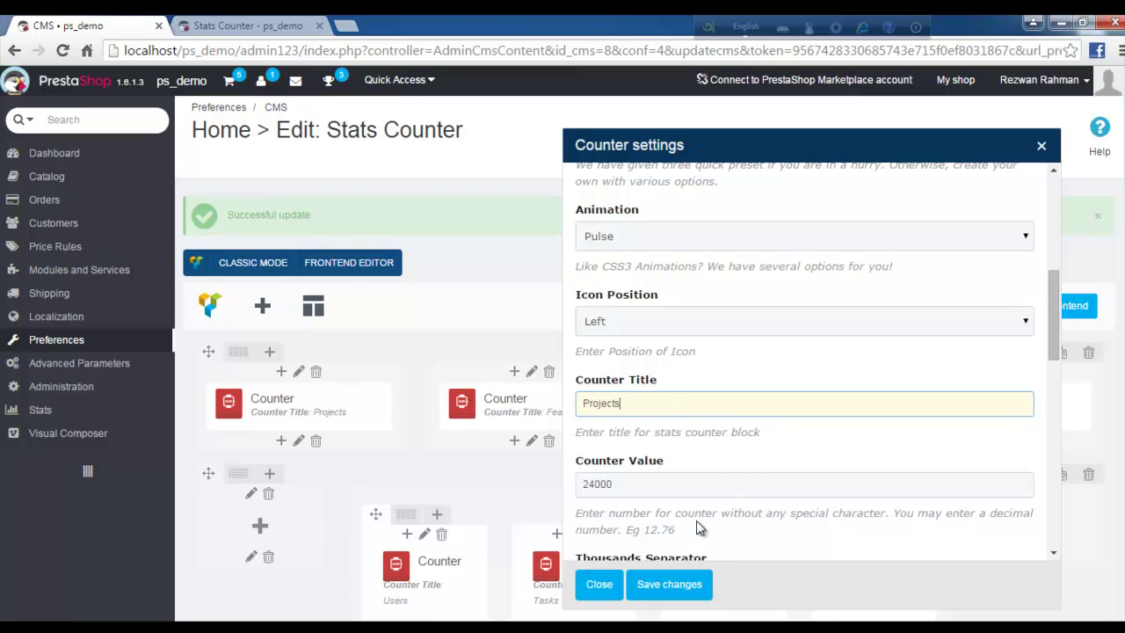
{"action": "left_click", "coordinate": [660, 484]}
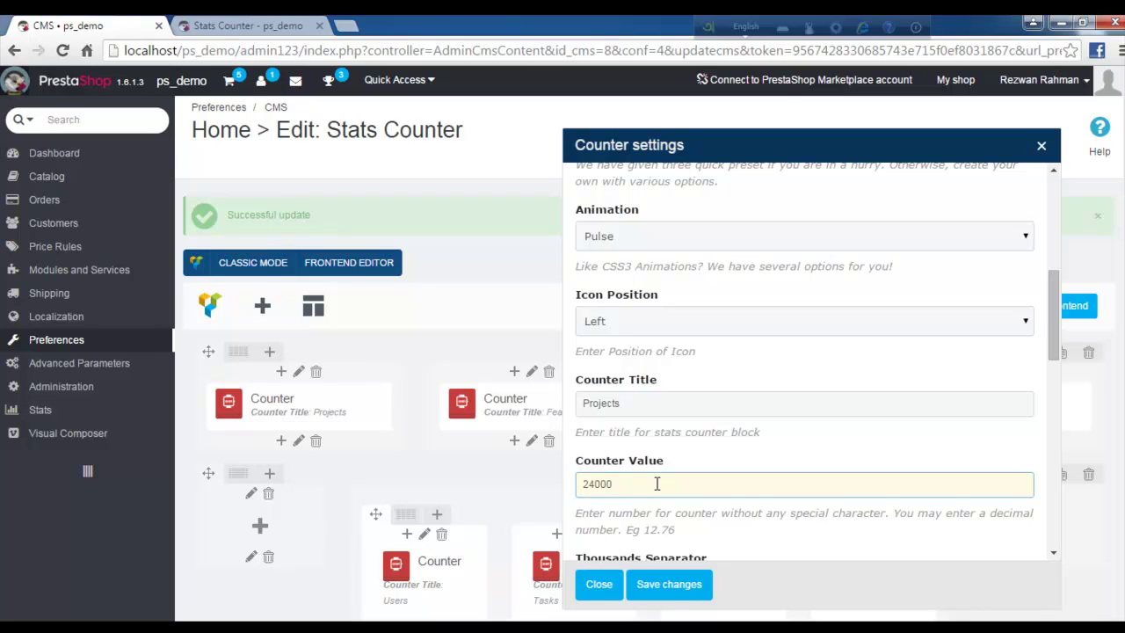
{"action": "left_click", "coordinate": [706, 457]}
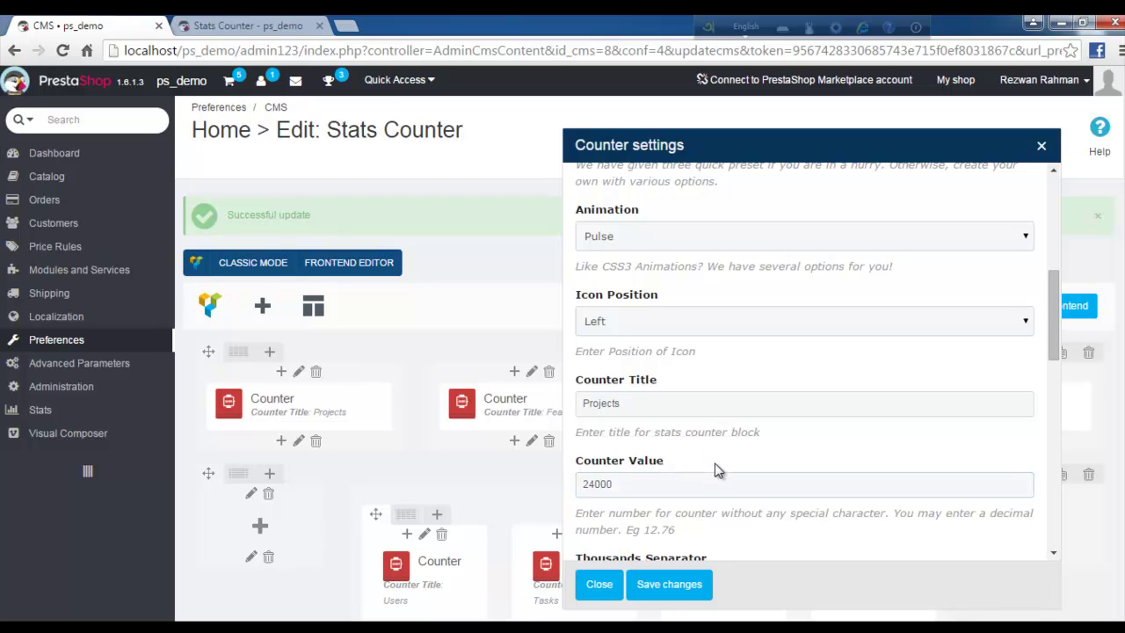
{"action": "scroll", "coordinate": [715, 471], "scroll_direction": "down", "scroll_amount": 1}
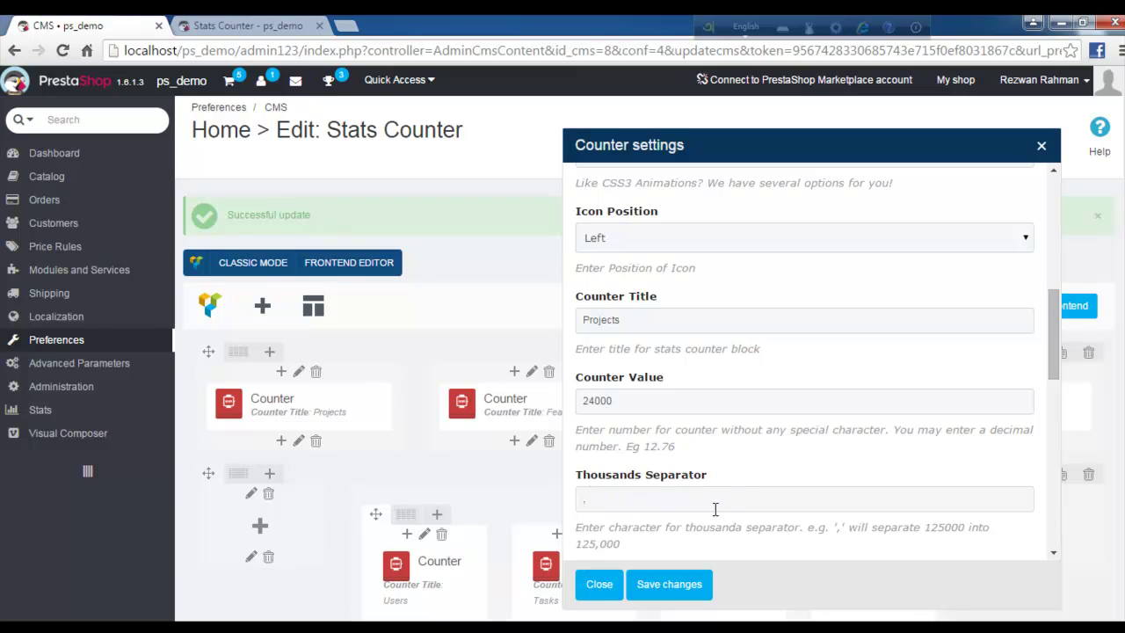
{"action": "left_click", "coordinate": [688, 499]}
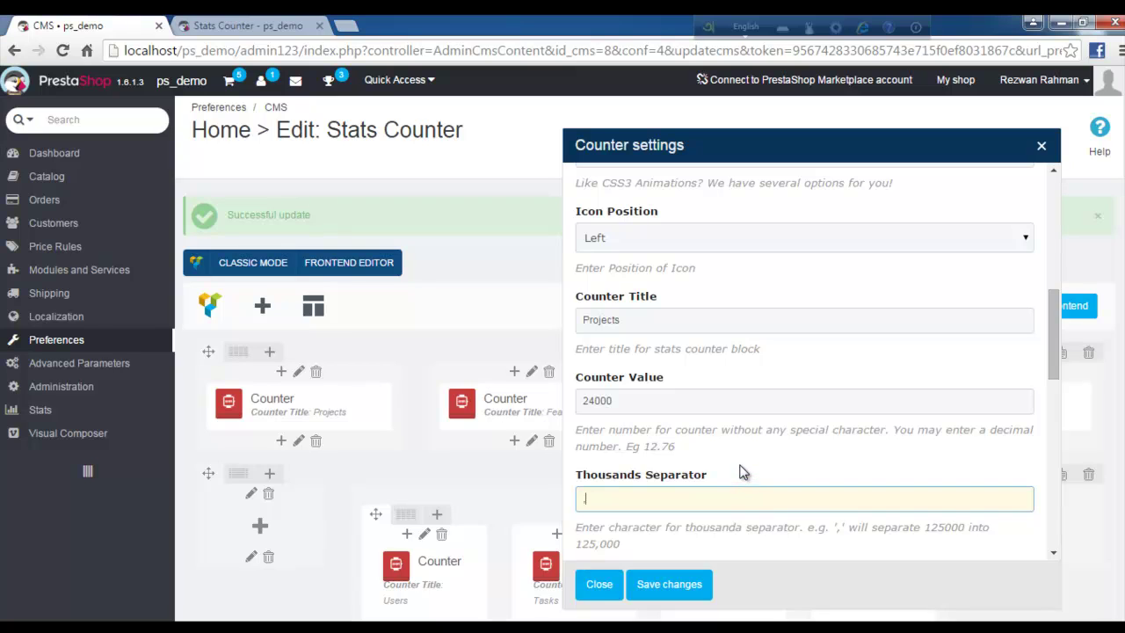
{"action": "left_click", "coordinate": [744, 481]}
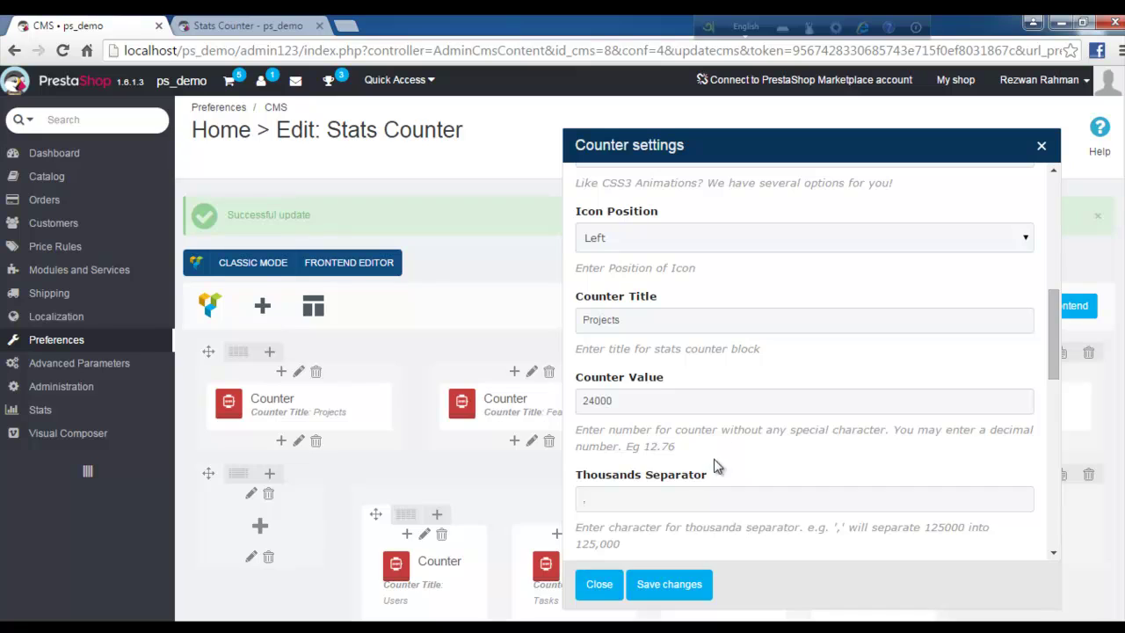
{"action": "left_click", "coordinate": [622, 501]}
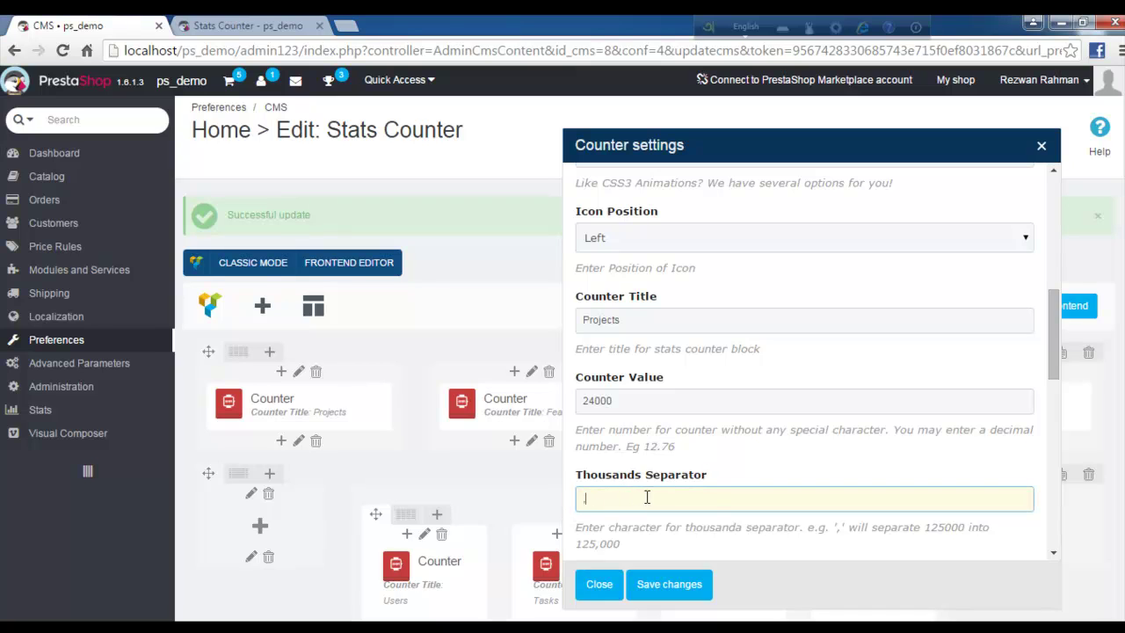
{"action": "left_click", "coordinate": [745, 479]}
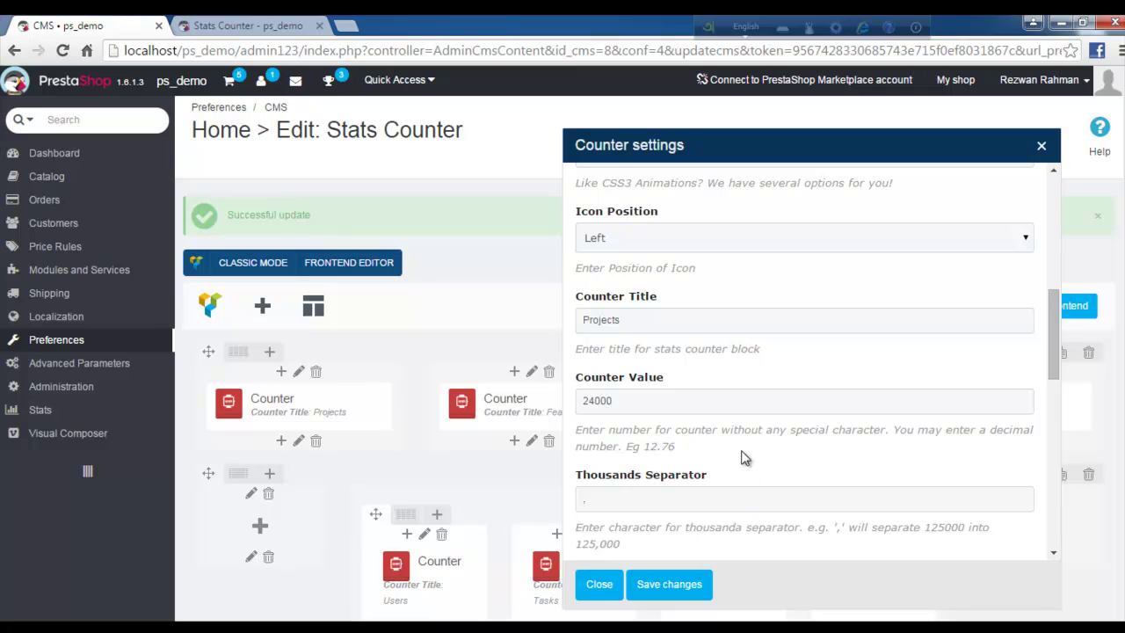
View the Projects counter on the published Stats Counter page and return to its settings in the CMS editor
{"action": "left_click", "coordinate": [230, 25]}
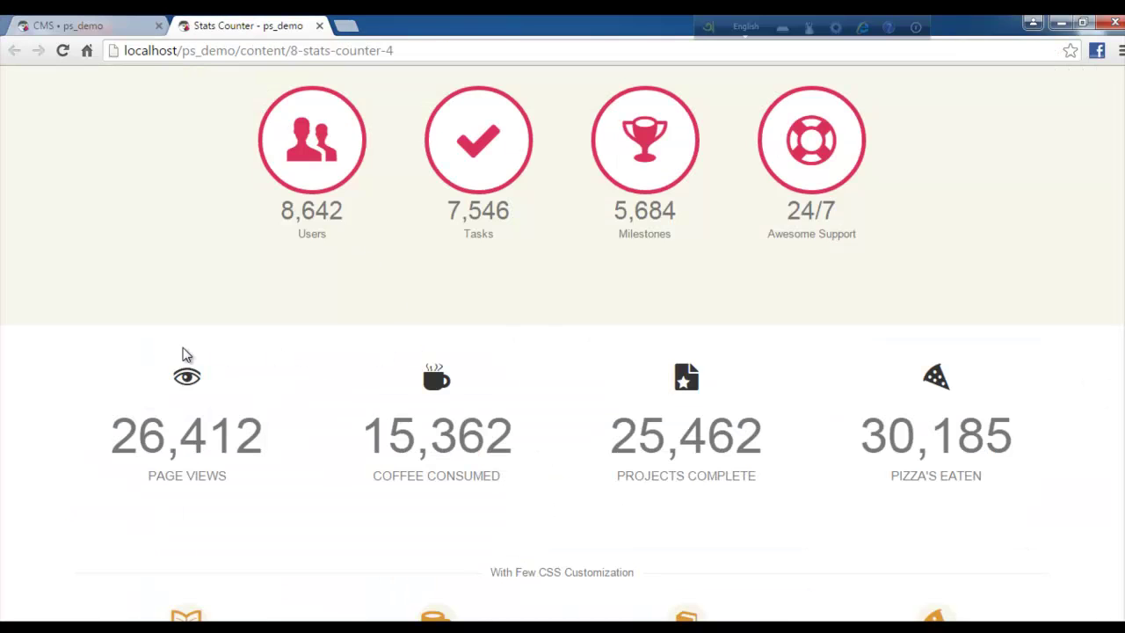
{"action": "scroll", "coordinate": [181, 353], "scroll_direction": "up", "scroll_amount": 5}
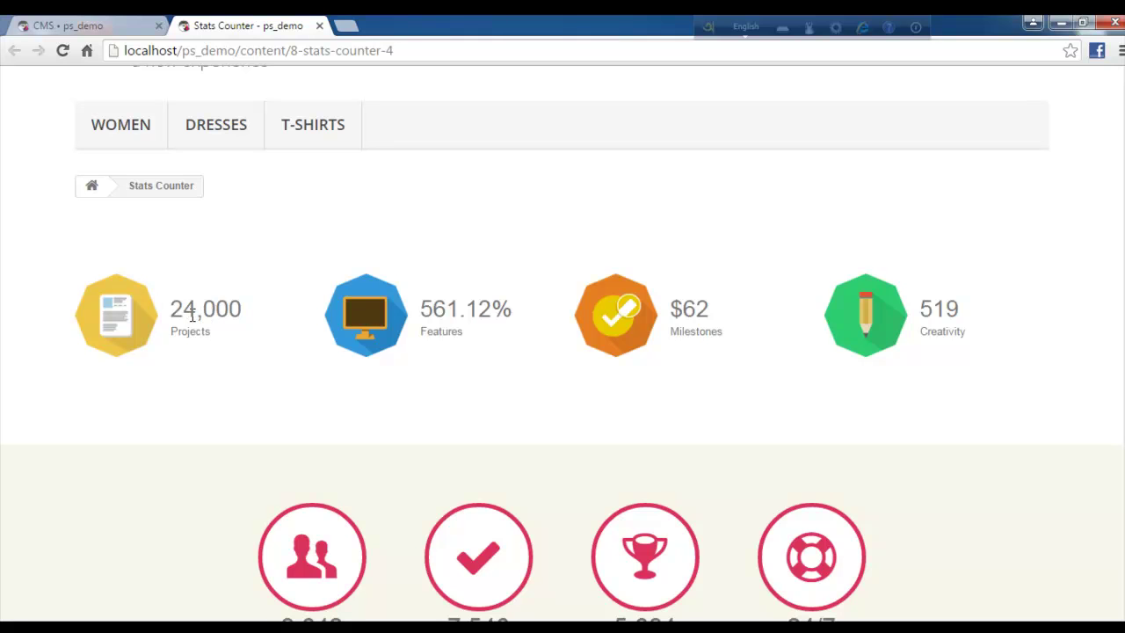
{"action": "left_click", "coordinate": [92, 21]}
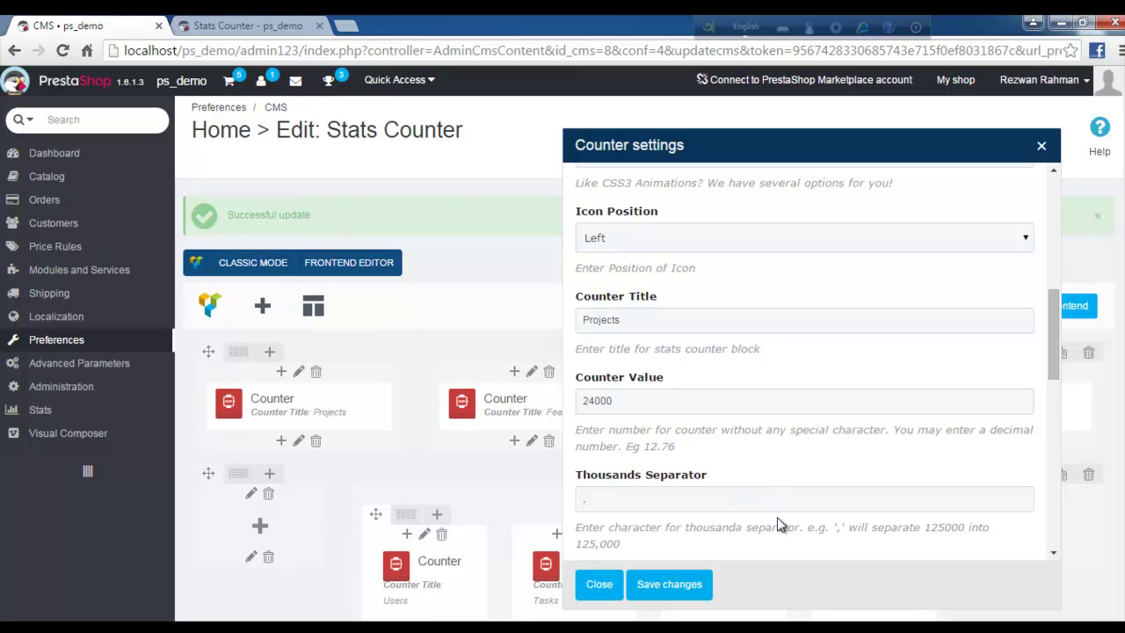
Set the Projects counter's value to 24000000 and save the changes
{"action": "left_click", "coordinate": [683, 402]}
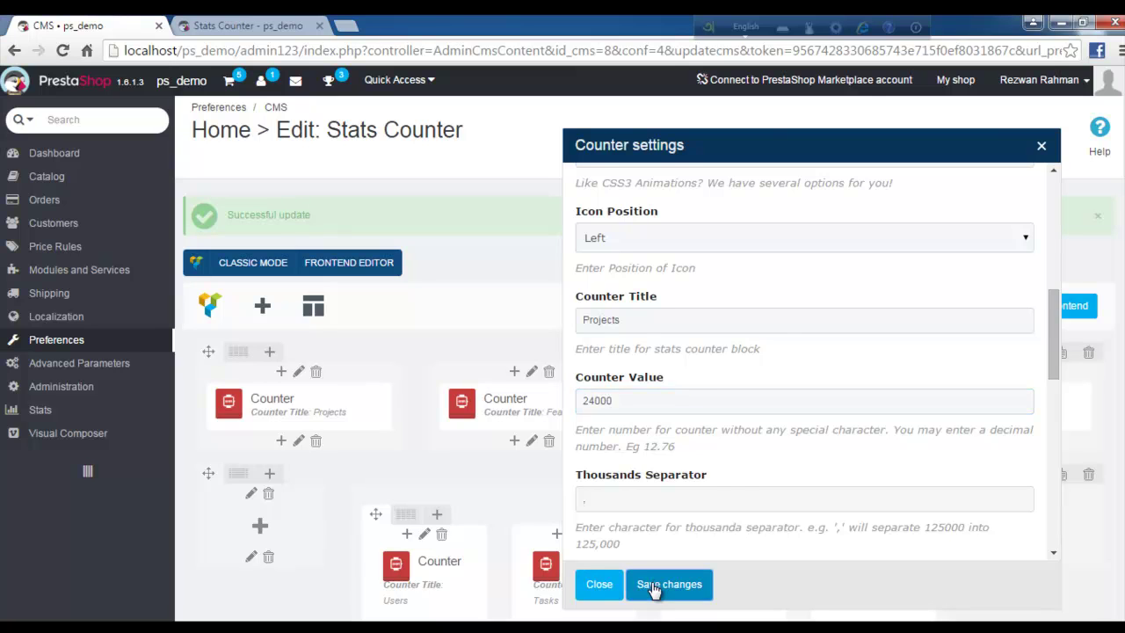
{"action": "scroll", "coordinate": [645, 319], "scroll_direction": "down", "scroll_amount": 1}
{"action": "type", "text": "000"}
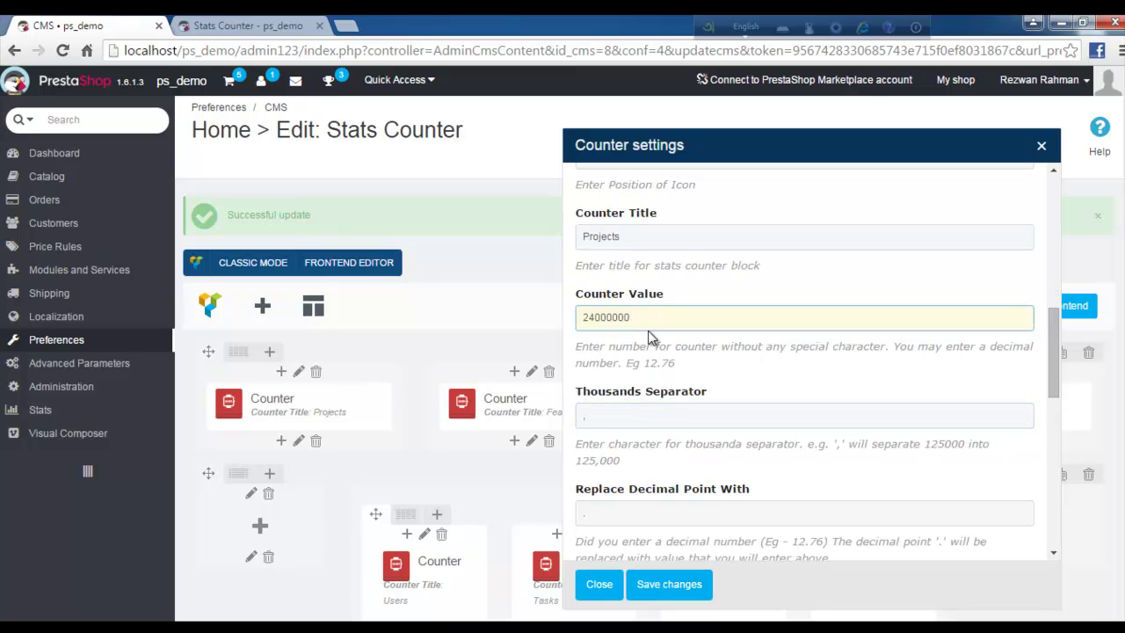
{"action": "left_click", "coordinate": [658, 583]}
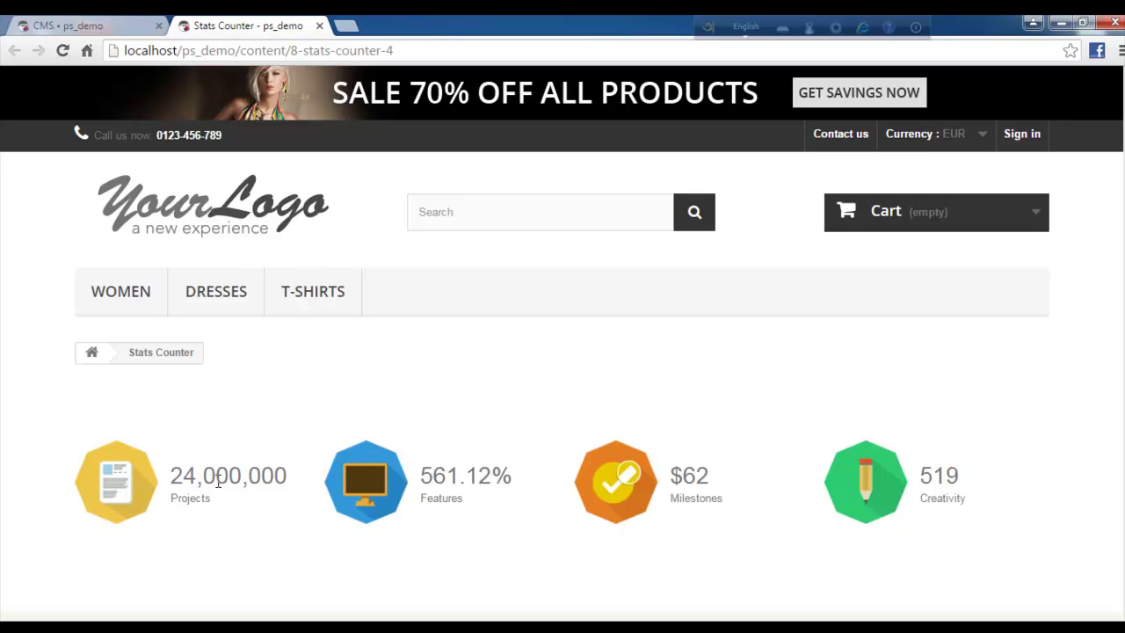
Examine the thousands separators in the Projects counter on the Stats Counter page and return to the CMS editor
{"action": "left_click_drag", "start_coordinate": [248, 481], "coordinate": [244, 482]}
{"action": "left_click", "coordinate": [256, 479]}
{"action": "mouse_move", "coordinate": [251, 477]}
{"action": "left_mouse_down"}
{"action": "mouse_move", "coordinate": [267, 476]}
{"action": "mouse_move", "coordinate": [219, 476]}
{"action": "mouse_move", "coordinate": [233, 474]}
{"action": "left_mouse_up"}
{"action": "left_click", "coordinate": [208, 477]}
{"action": "left_click", "coordinate": [218, 477]}
{"action": "key", "text": "ctrl+Tab"}
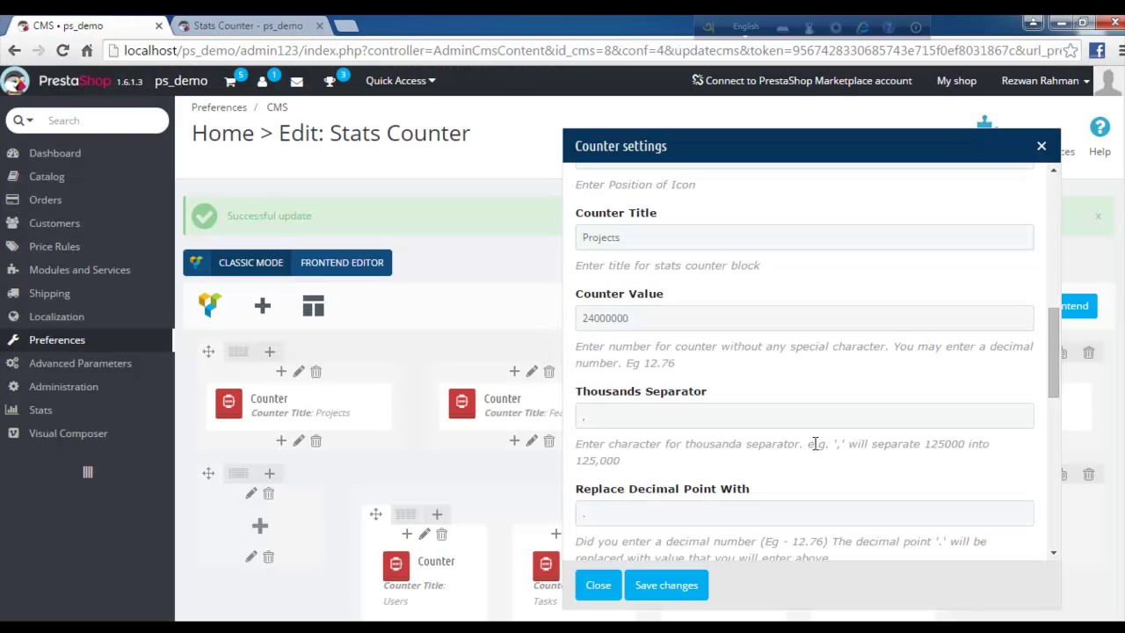
Set the Projects counter's value to 24.7, keep "." as the decimal point replacement and save the changes
{"action": "left_click", "coordinate": [752, 414]}
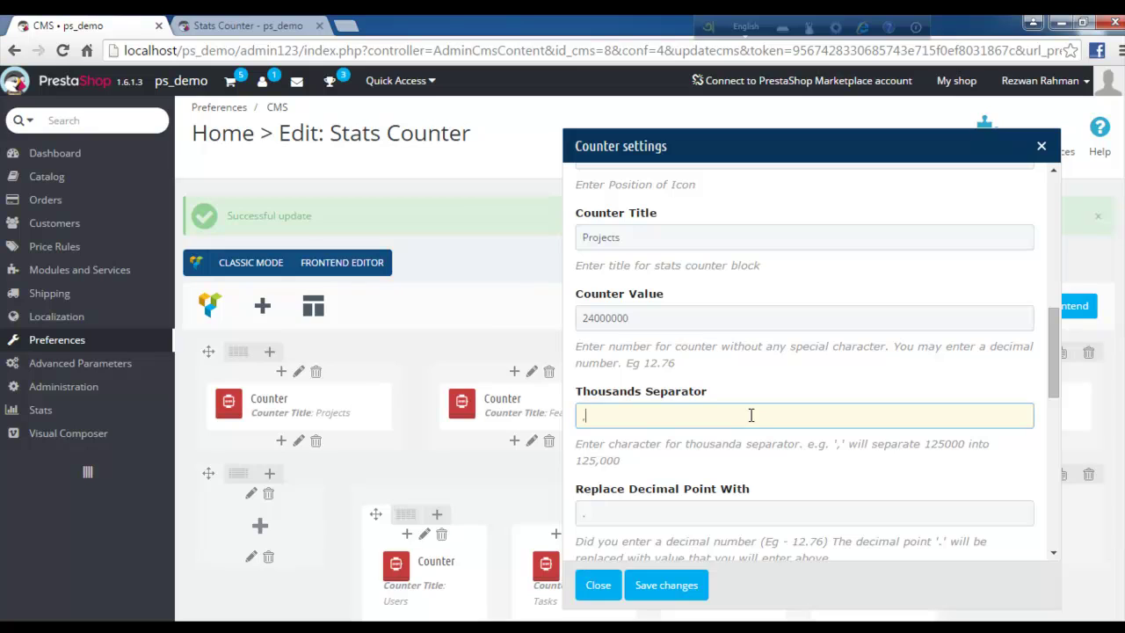
{"action": "scroll", "coordinate": [752, 493], "scroll_direction": "down", "scroll_amount": 1}
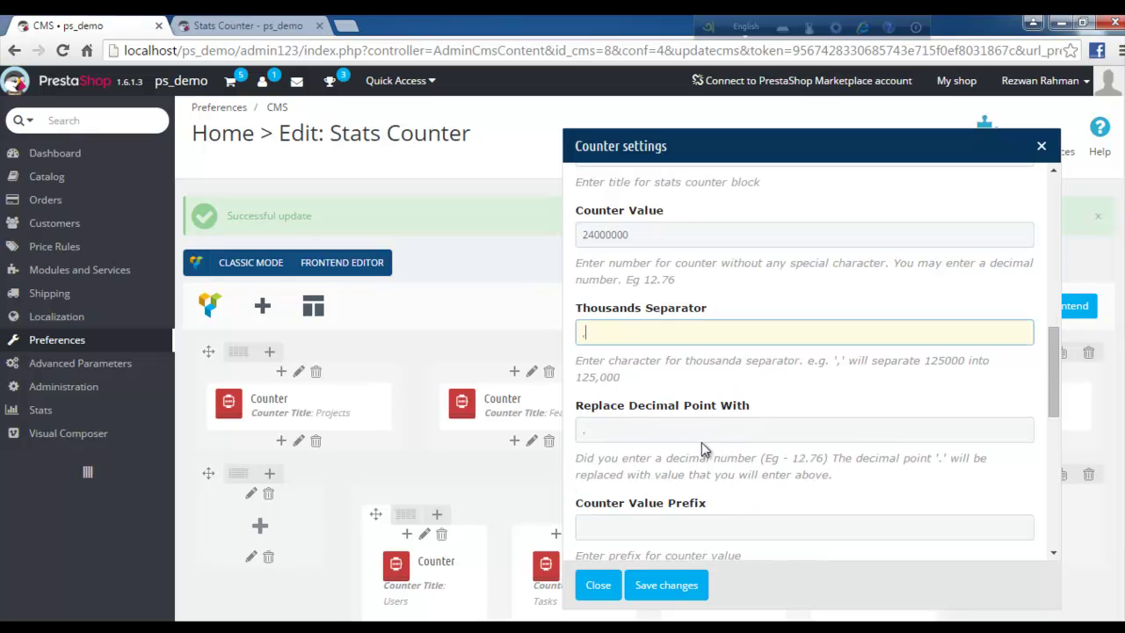
{"action": "left_click", "coordinate": [642, 429]}
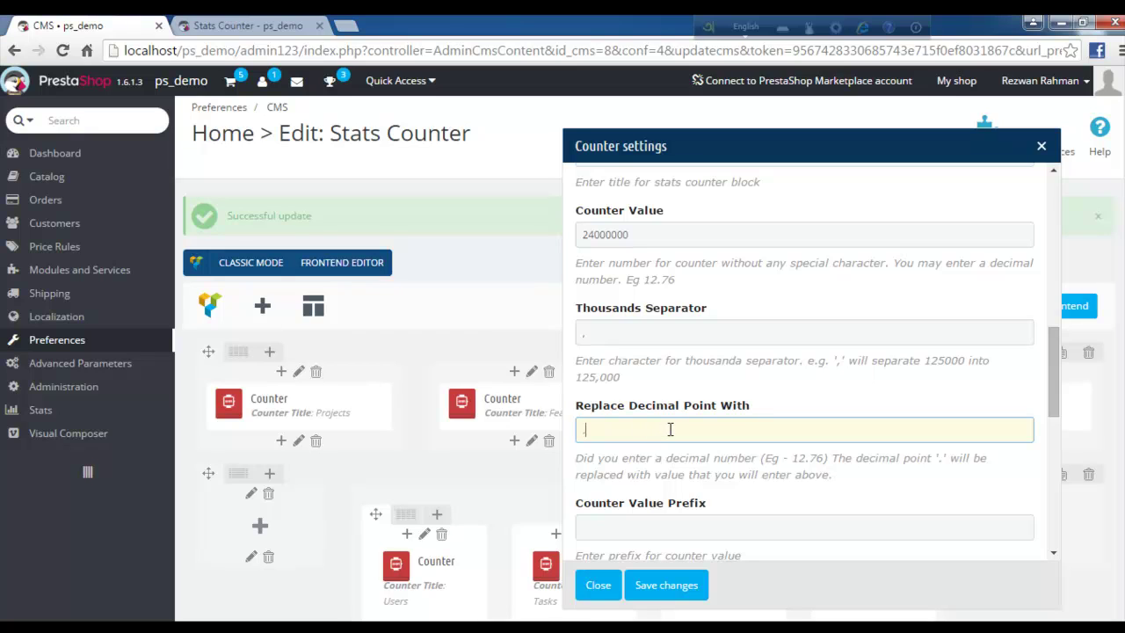
{"action": "left_click", "coordinate": [694, 232]}
{"action": "left_click_drag", "start_coordinate": [694, 232], "coordinate": [567, 237]}
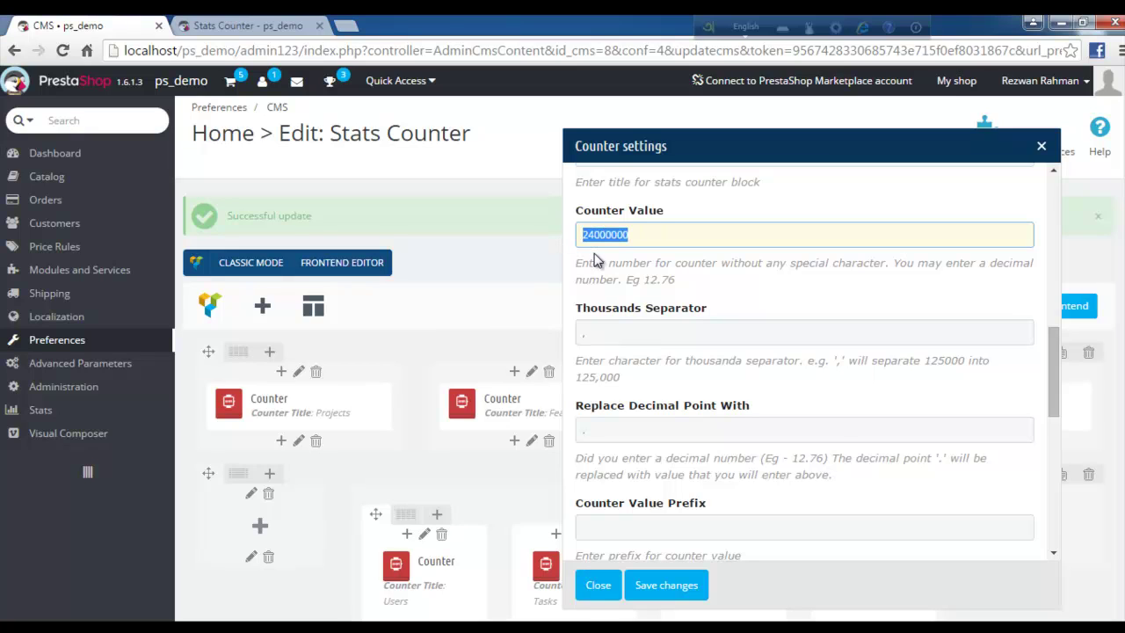
{"action": "type", "text": "24.7"}
{"action": "scroll", "coordinate": [650, 427], "scroll_direction": "down", "scroll_amount": 1}
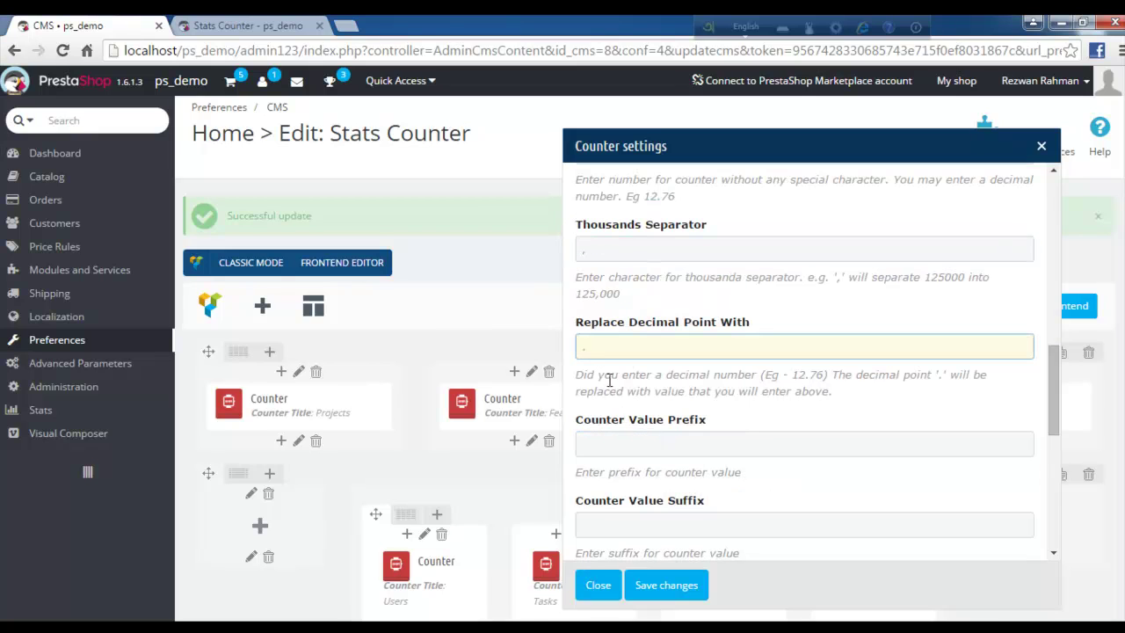
{"action": "key", "text": "BackSpace"}
{"action": "left_click", "coordinate": [673, 585]}
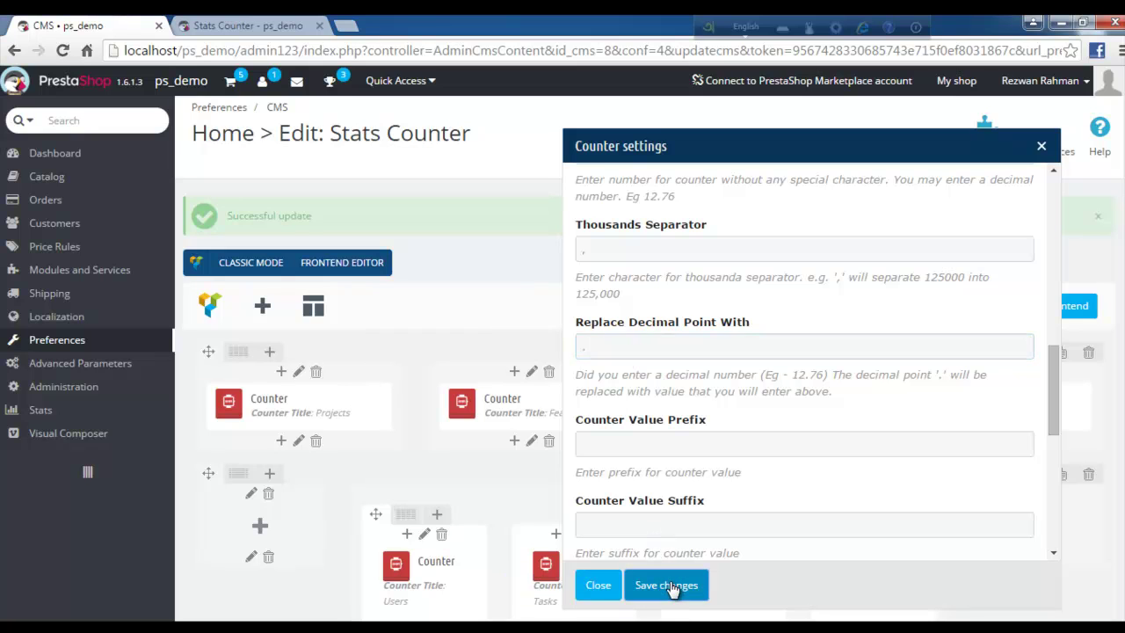
Reload the Stats Counter page to check the Projects counter's decimal value and return to the CMS editor
{"action": "key", "text": "ctrl+Tab"}
{"action": "key", "text": "F5"}
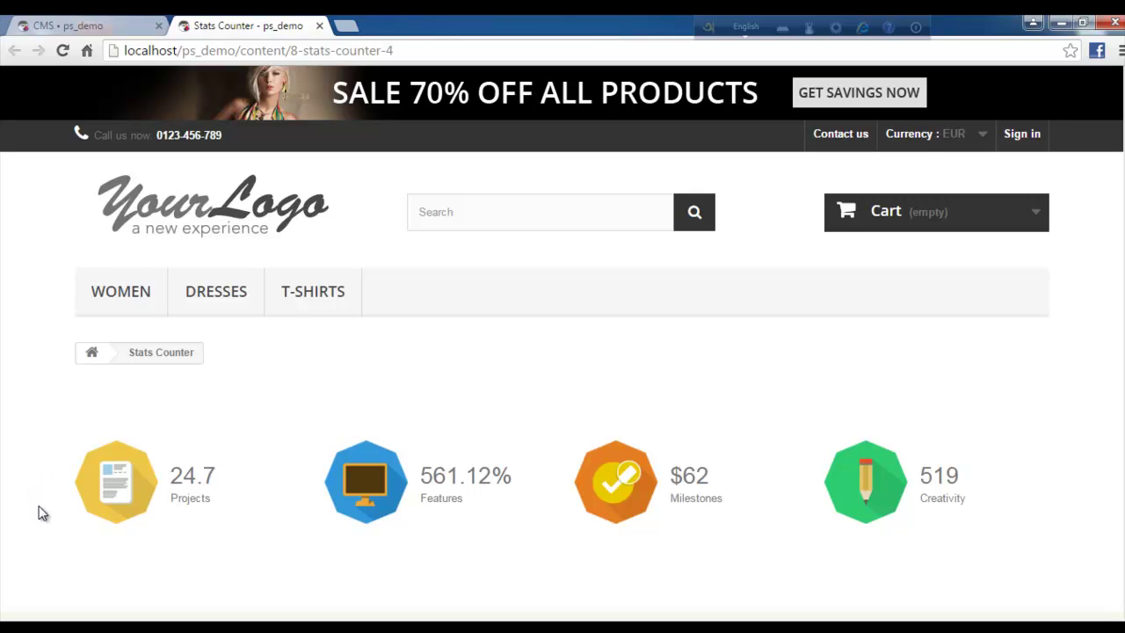
{"action": "left_click", "coordinate": [88, 25]}
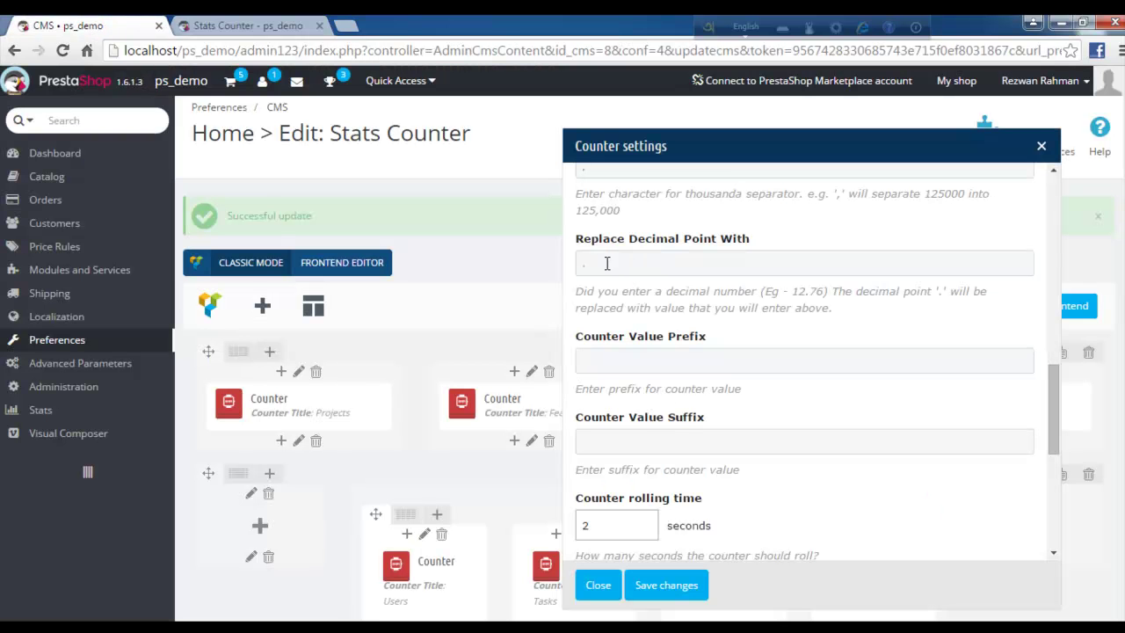
Replace the Projects counter's decimal point with "/", save the changes and reload the Stats Counter page
{"action": "left_click", "coordinate": [579, 262]}
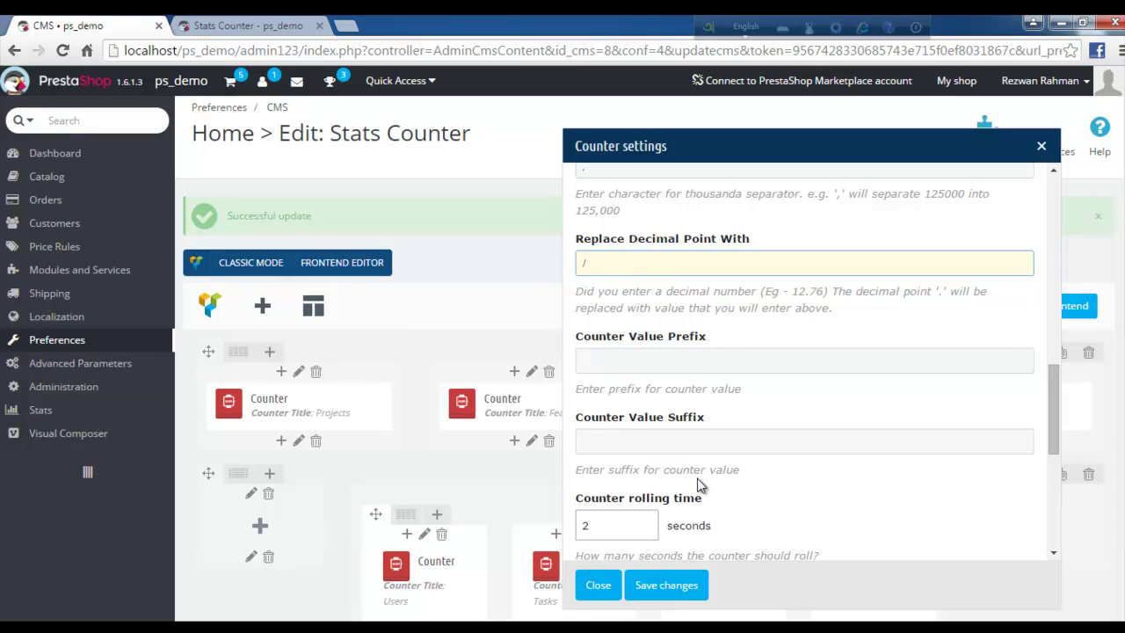
{"action": "left_click", "coordinate": [640, 591]}
{"action": "left_click", "coordinate": [246, 25]}
{"action": "left_click", "coordinate": [62, 50]}
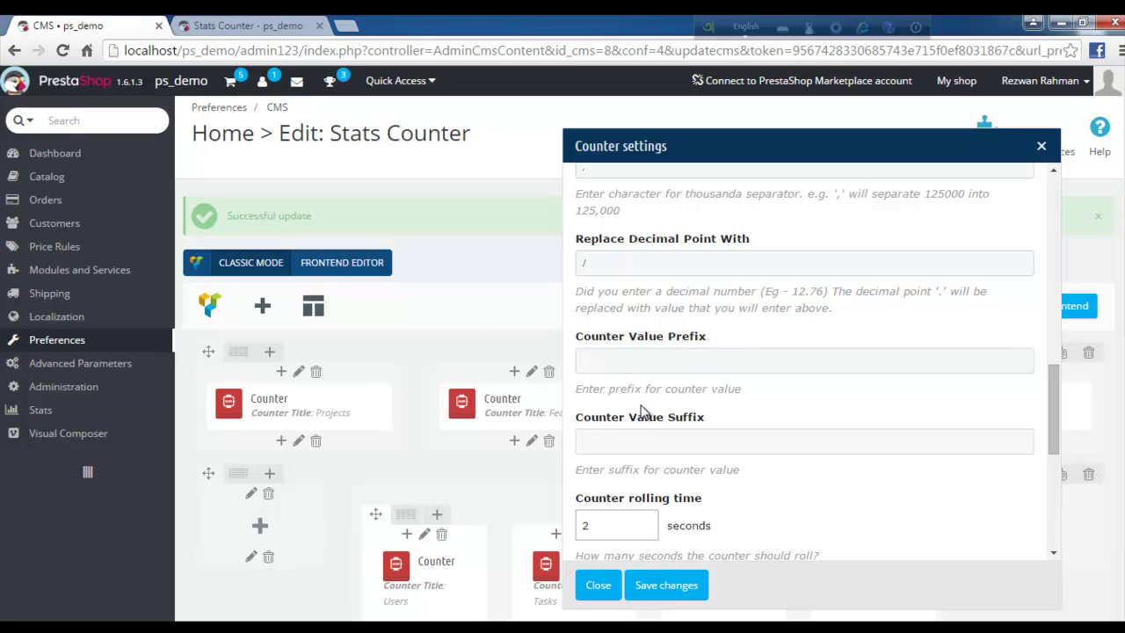
Examine the suffix of the Features counter and the prefix of the Milestones counter on the Stats Counter page
{"action": "left_click", "coordinate": [241, 24]}
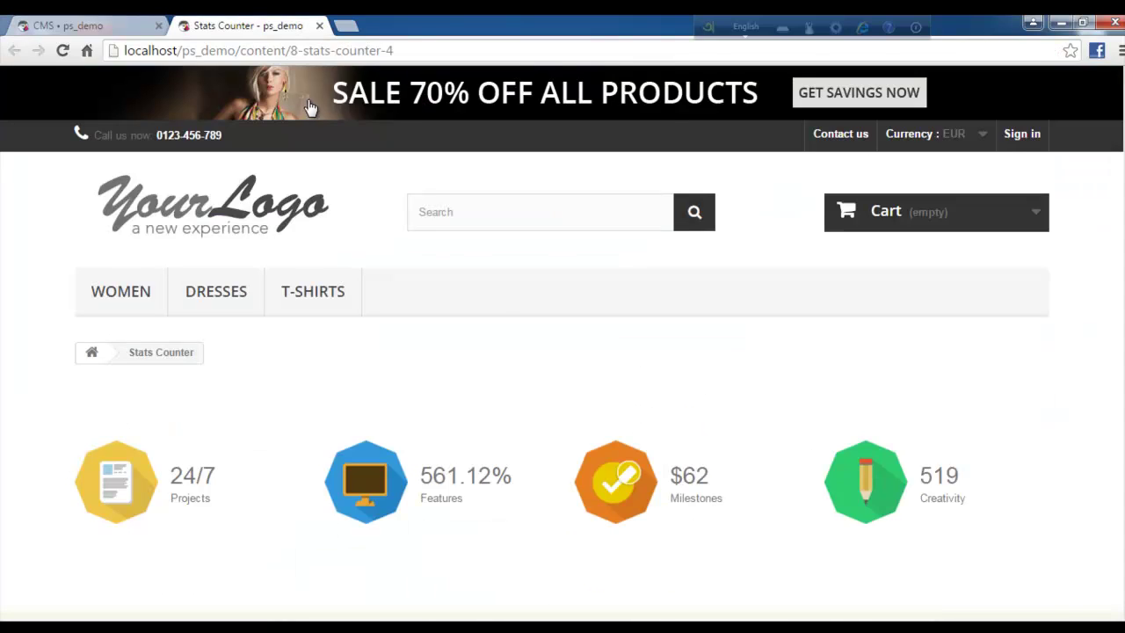
{"action": "double_click", "coordinate": [508, 473]}
{"action": "double_click", "coordinate": [678, 476]}
{"action": "left_click", "coordinate": [679, 474]}
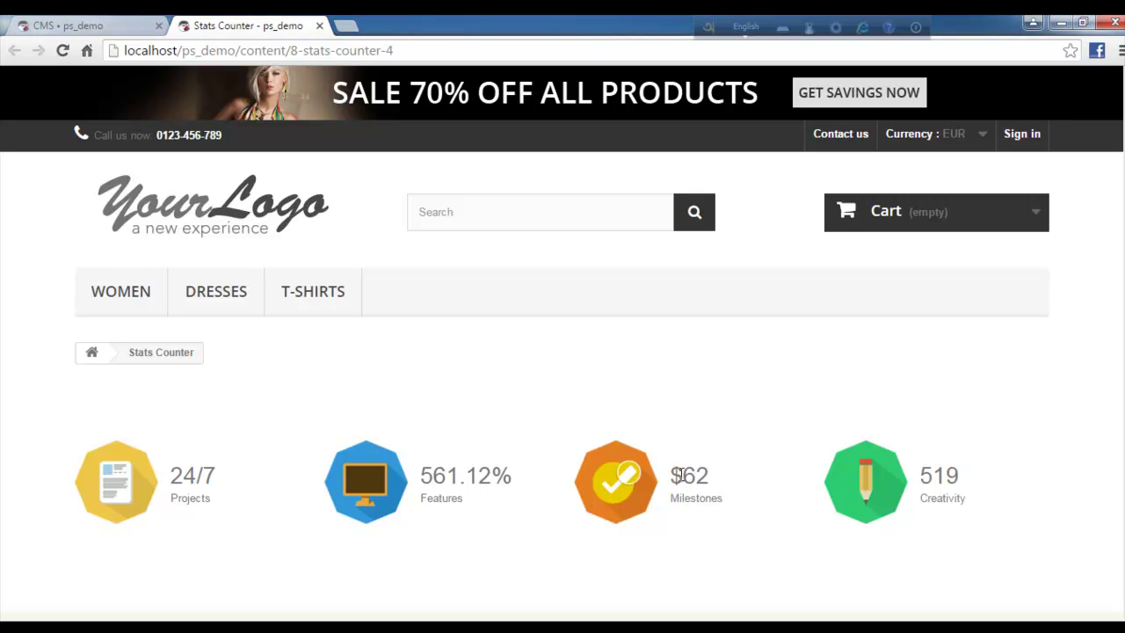
{"action": "double_click", "coordinate": [675, 476]}
{"action": "left_click", "coordinate": [675, 476]}
{"action": "double_click", "coordinate": [501, 476]}
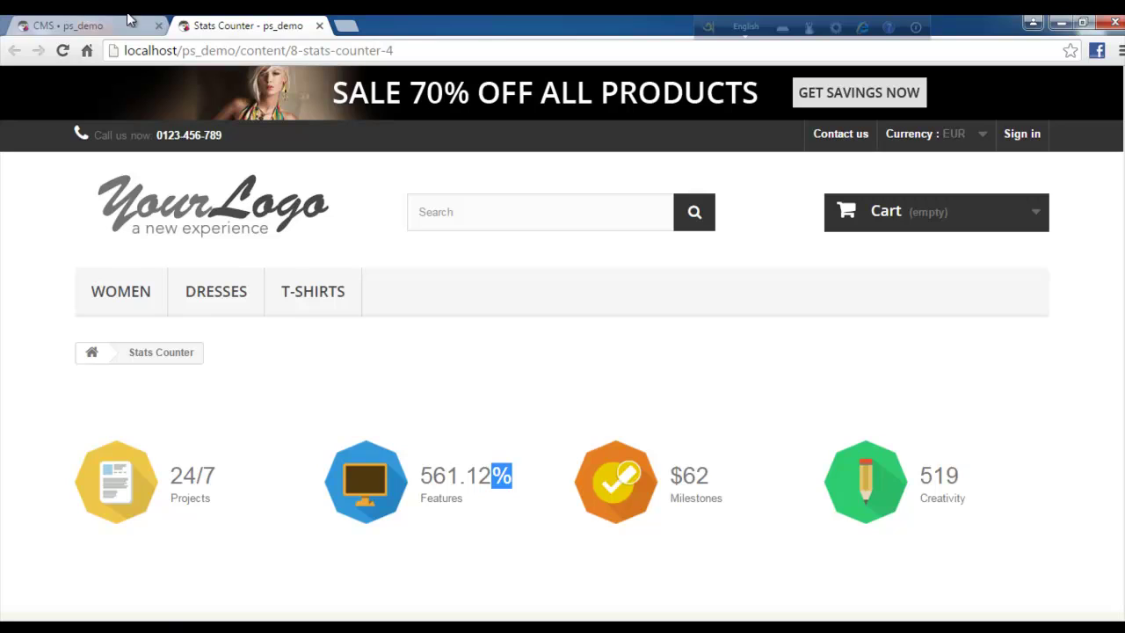
Back in the Projects counter's settings, try "@" as the counter value prefix, clear it and check the suffix setting
{"action": "left_click", "coordinate": [59, 22]}
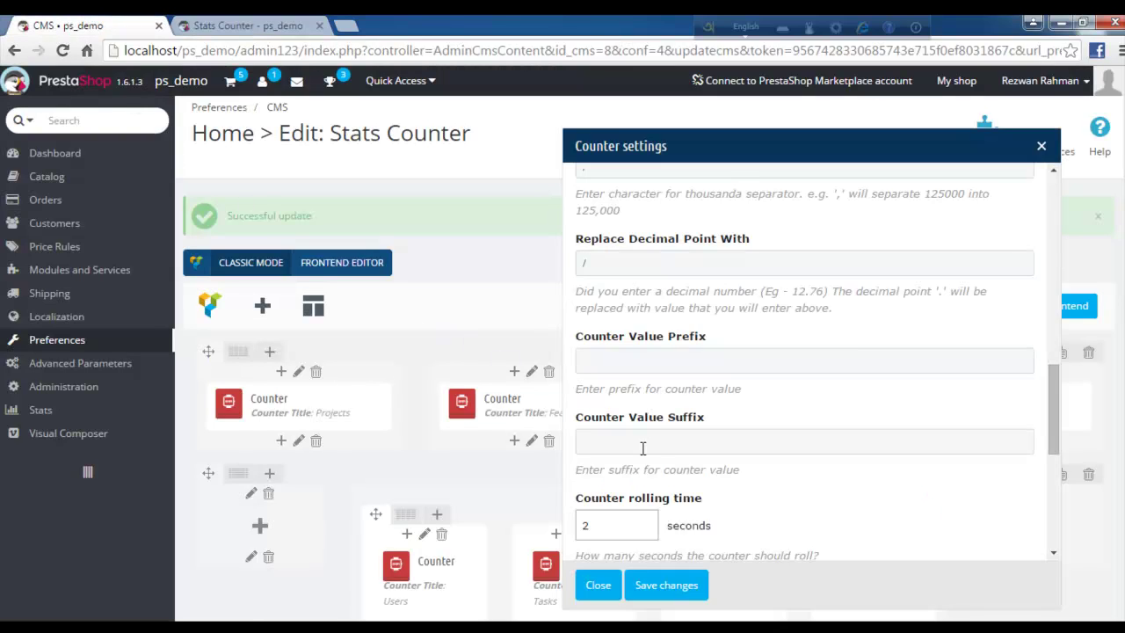
{"action": "left_click", "coordinate": [660, 362]}
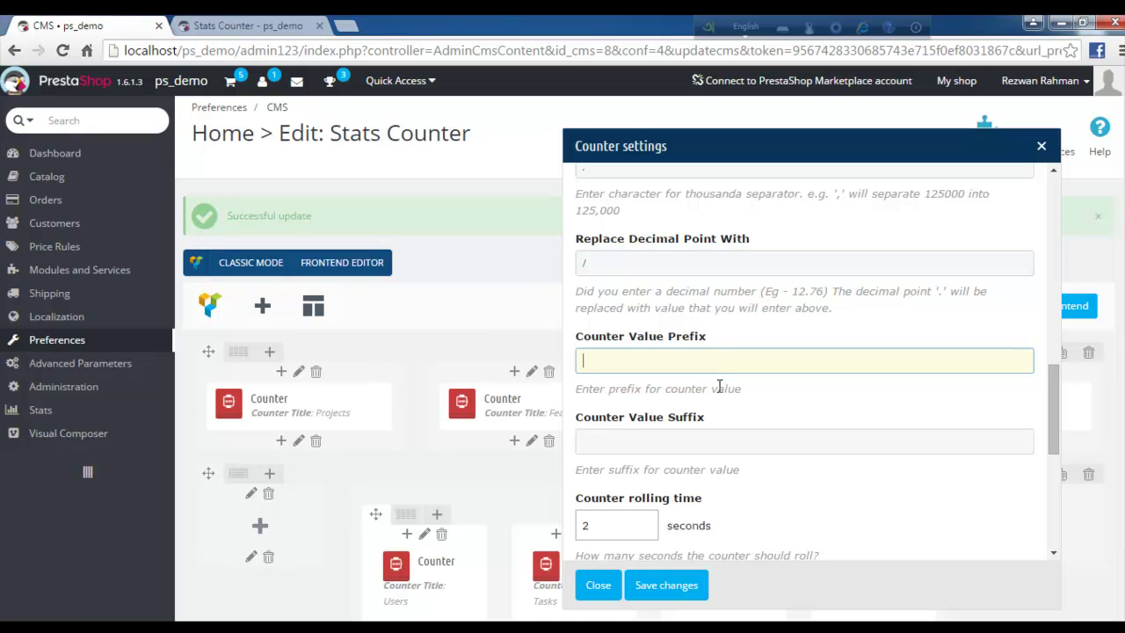
{"action": "type", "text": "@"}
{"action": "key", "text": "BackSpace"}
{"action": "left_click", "coordinate": [609, 443]}
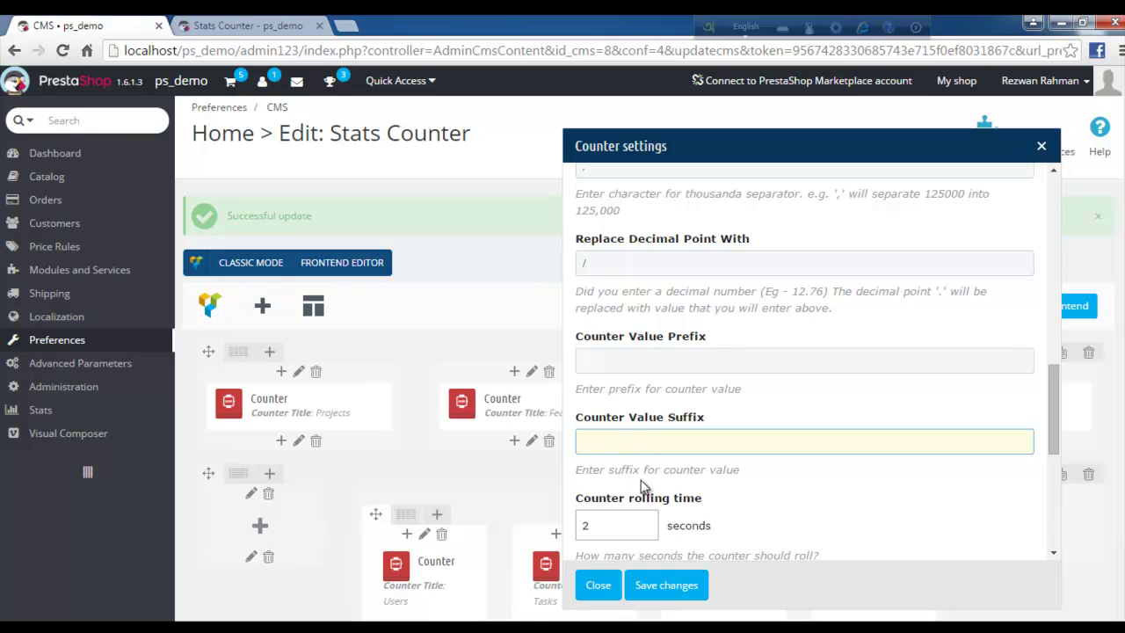
Review the Projects counter's rolling time and reload the Stats Counter page to watch the counters roll
{"action": "scroll", "coordinate": [669, 505], "scroll_direction": "down", "scroll_amount": 1}
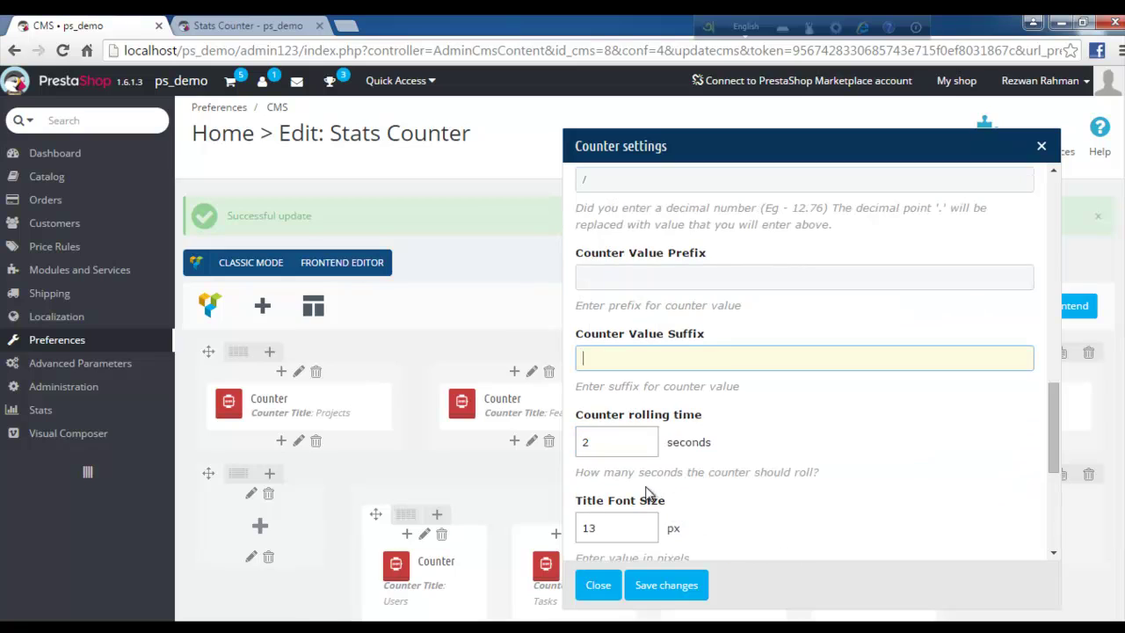
{"action": "left_click", "coordinate": [618, 448]}
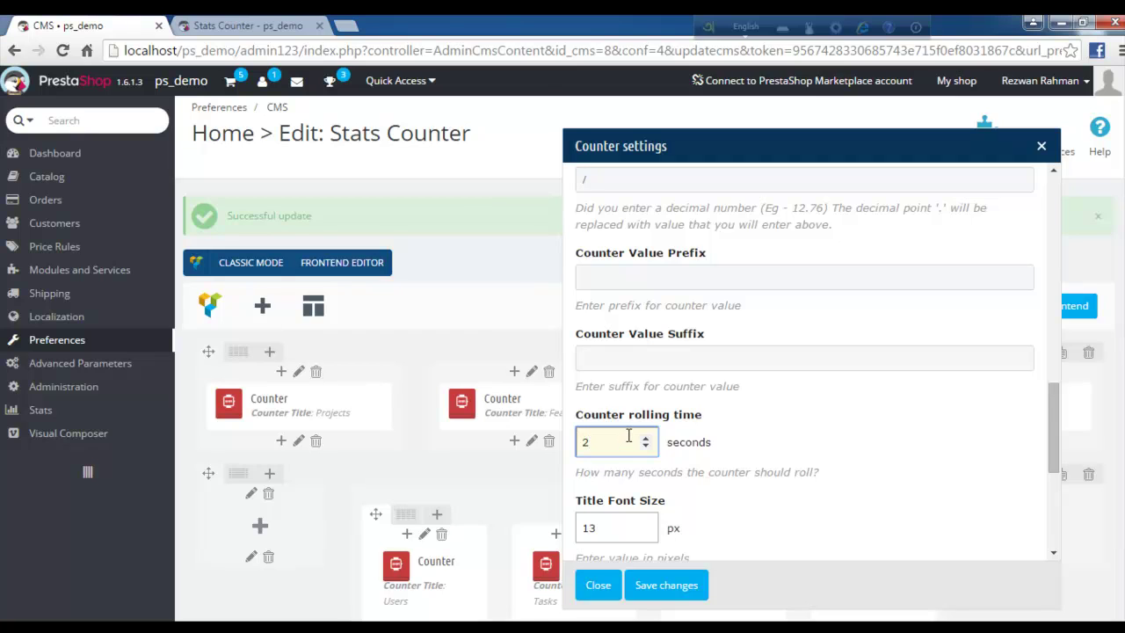
{"action": "left_click", "coordinate": [255, 25]}
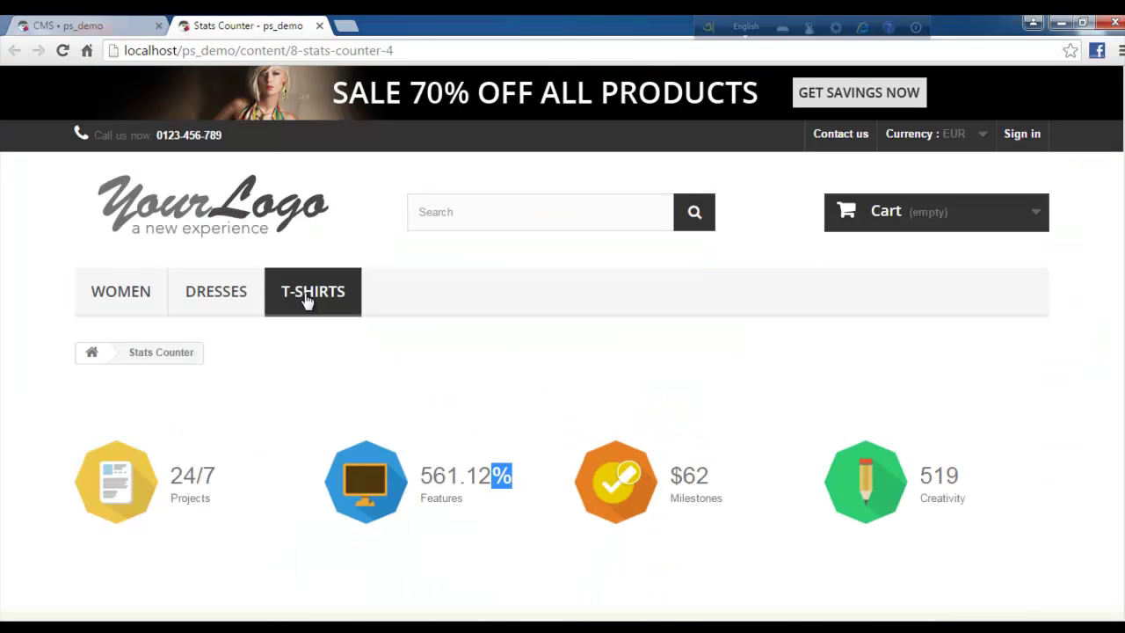
{"action": "left_click", "coordinate": [63, 51]}
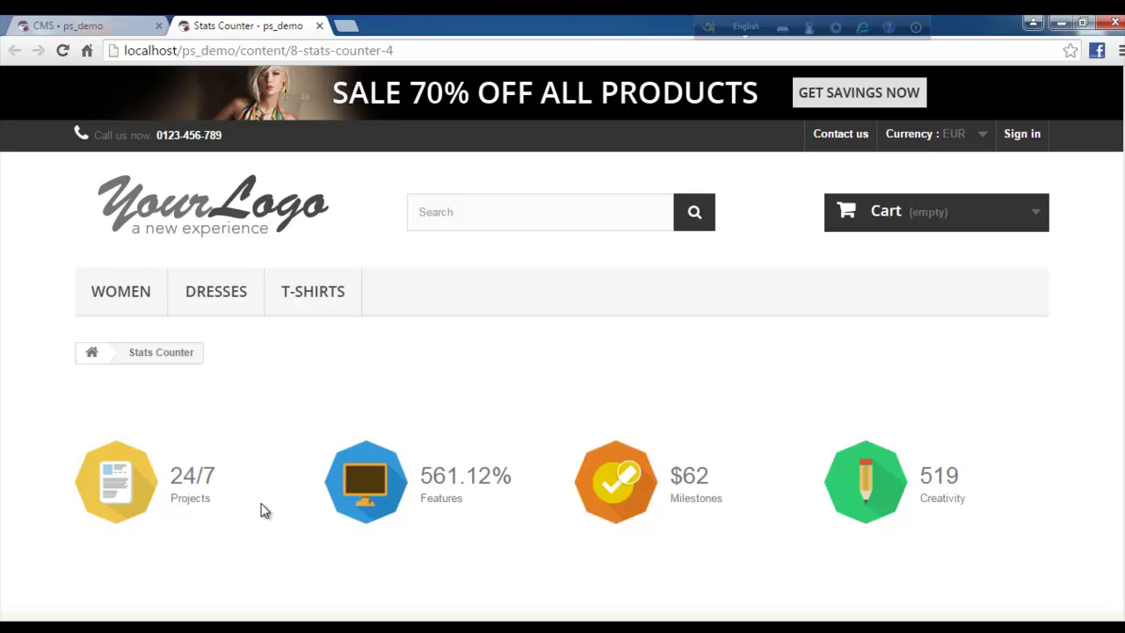
{"action": "left_click", "coordinate": [54, 29]}
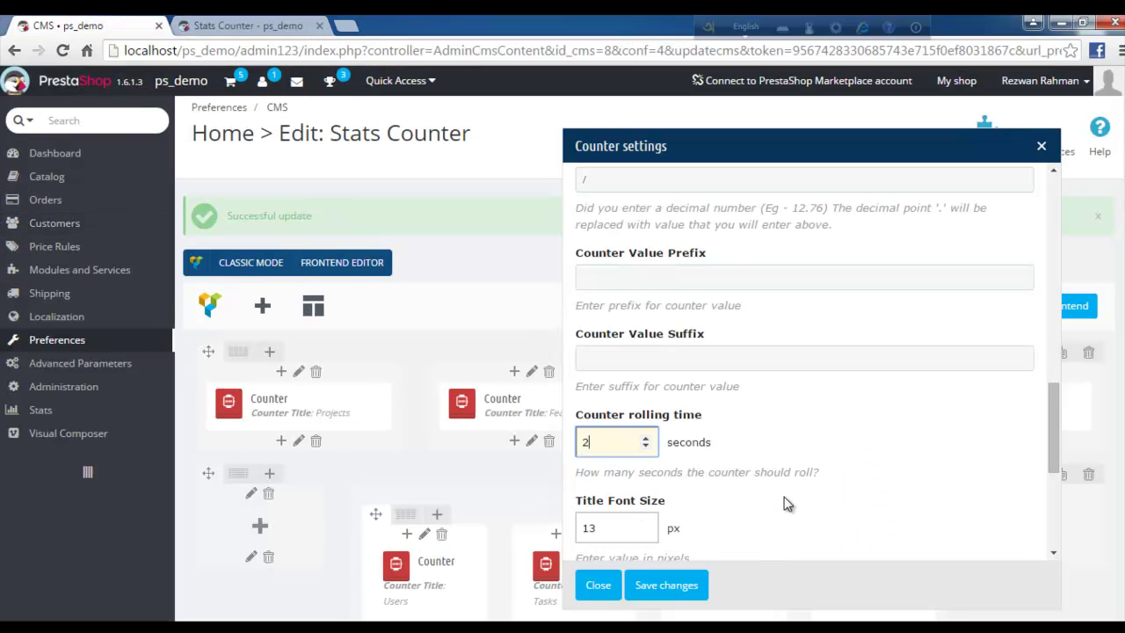
{"action": "left_click_drag", "start_coordinate": [613, 444], "coordinate": [553, 450]}
{"action": "left_click", "coordinate": [747, 445]}
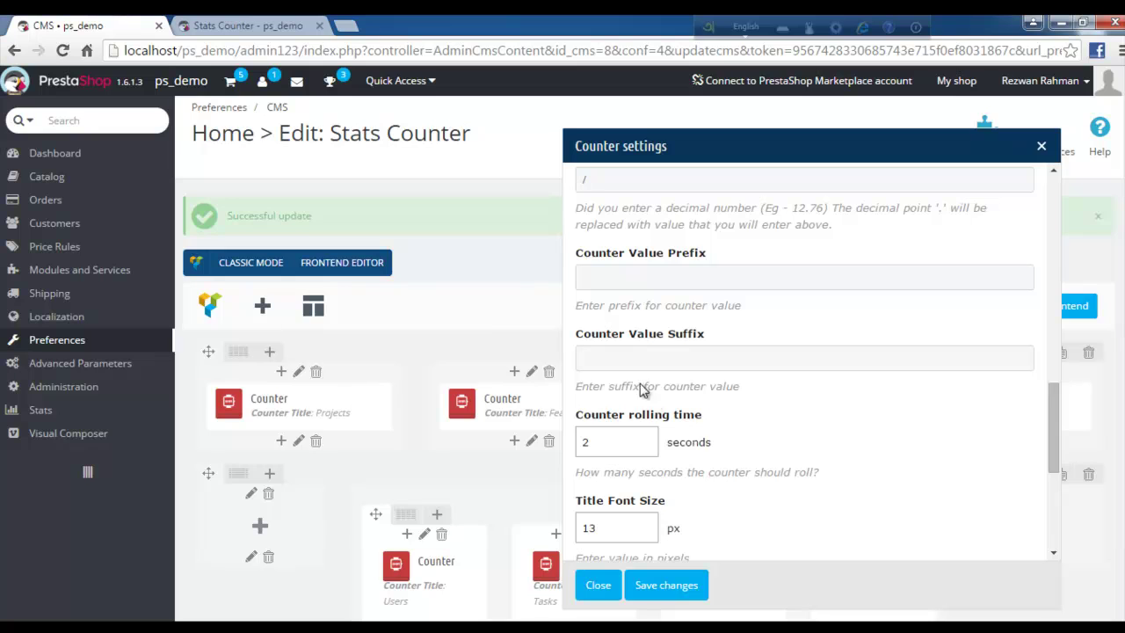
{"action": "left_click", "coordinate": [252, 24]}
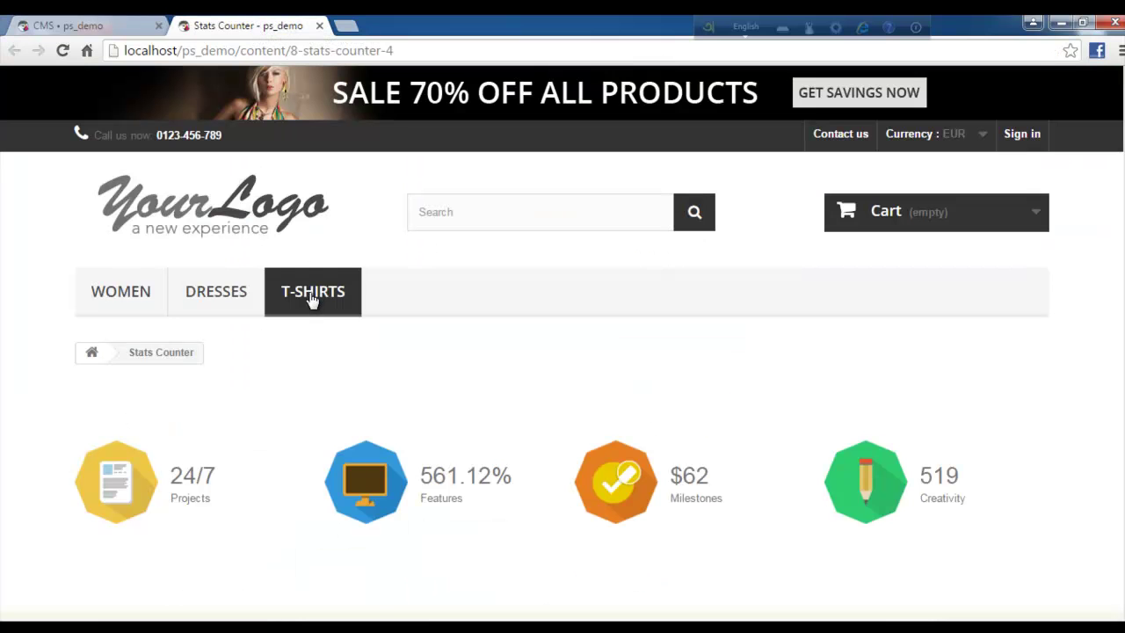
{"action": "left_click", "coordinate": [64, 53]}
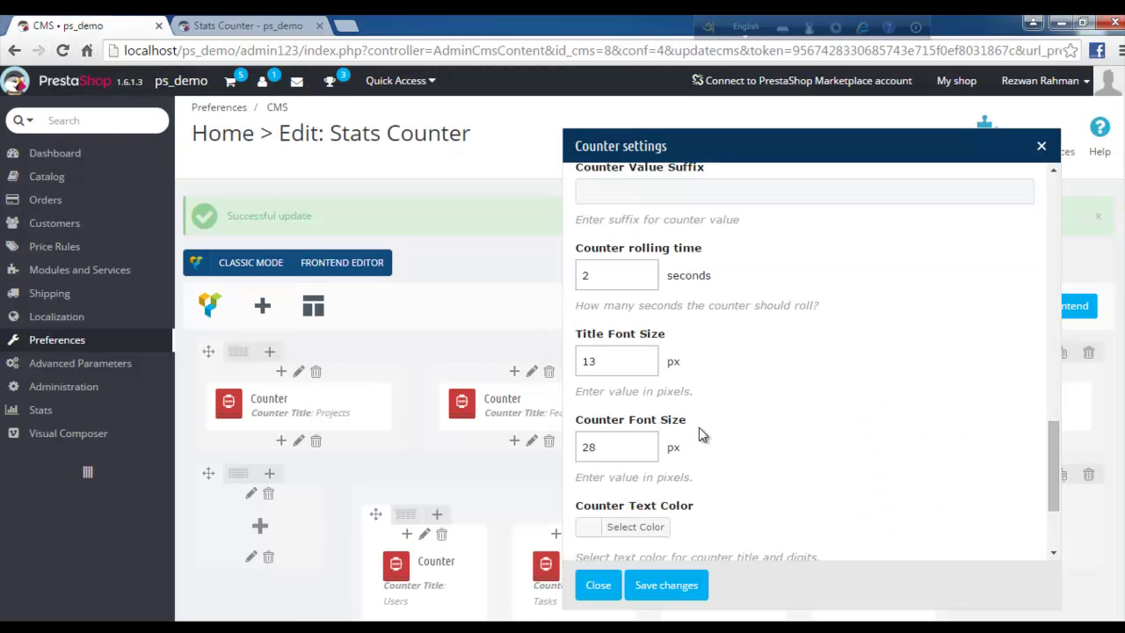
Review the Projects counter's title font size, counter font size, text color picker and extra class settings without changing them
{"action": "left_click", "coordinate": [601, 362]}
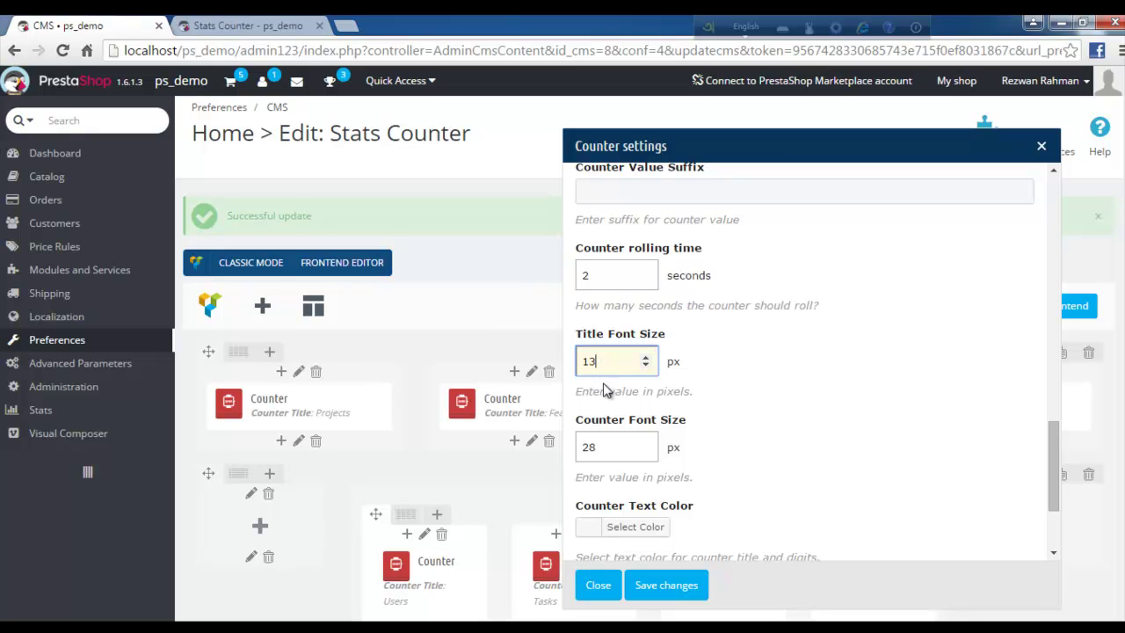
{"action": "scroll", "coordinate": [597, 463], "scroll_direction": "down", "scroll_amount": 1}
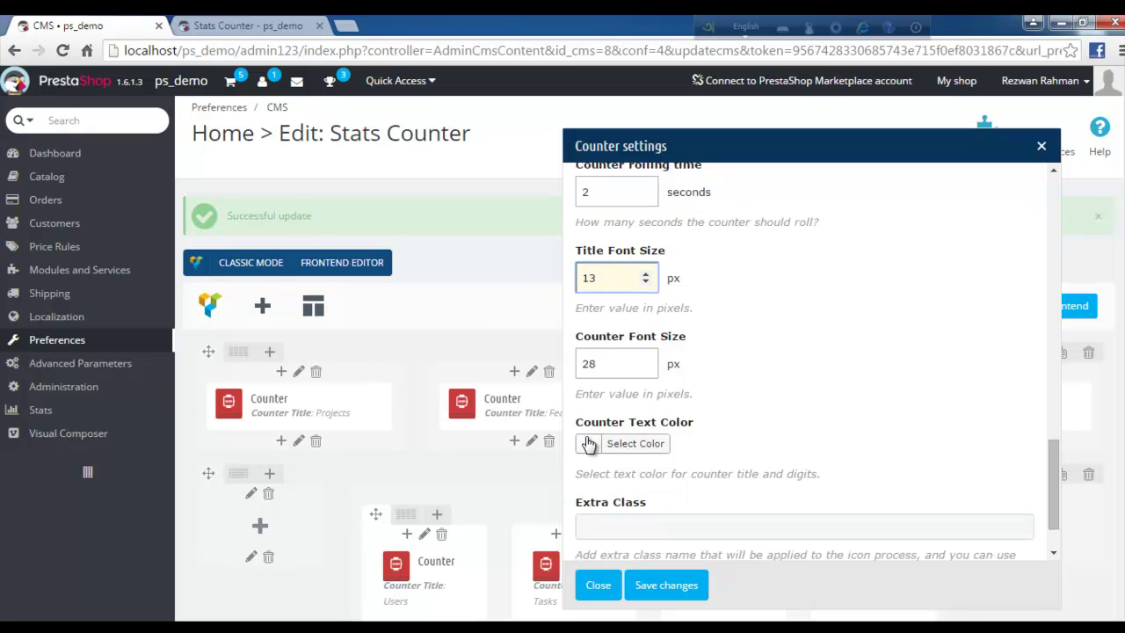
{"action": "left_click", "coordinate": [588, 443]}
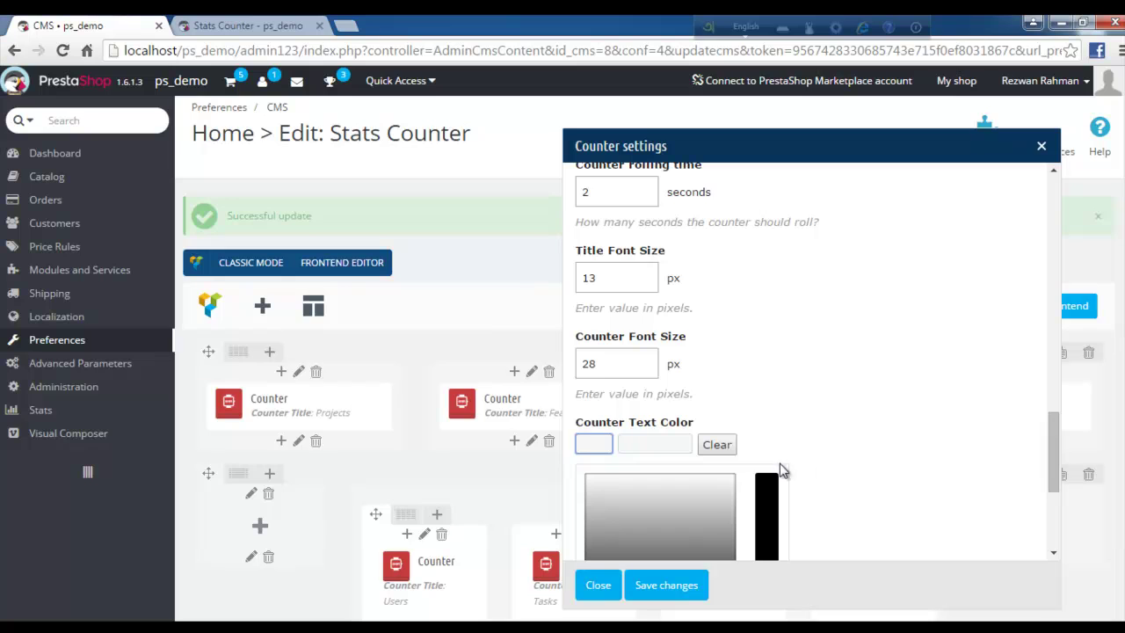
{"action": "scroll", "coordinate": [656, 498], "scroll_direction": "down", "scroll_amount": 2}
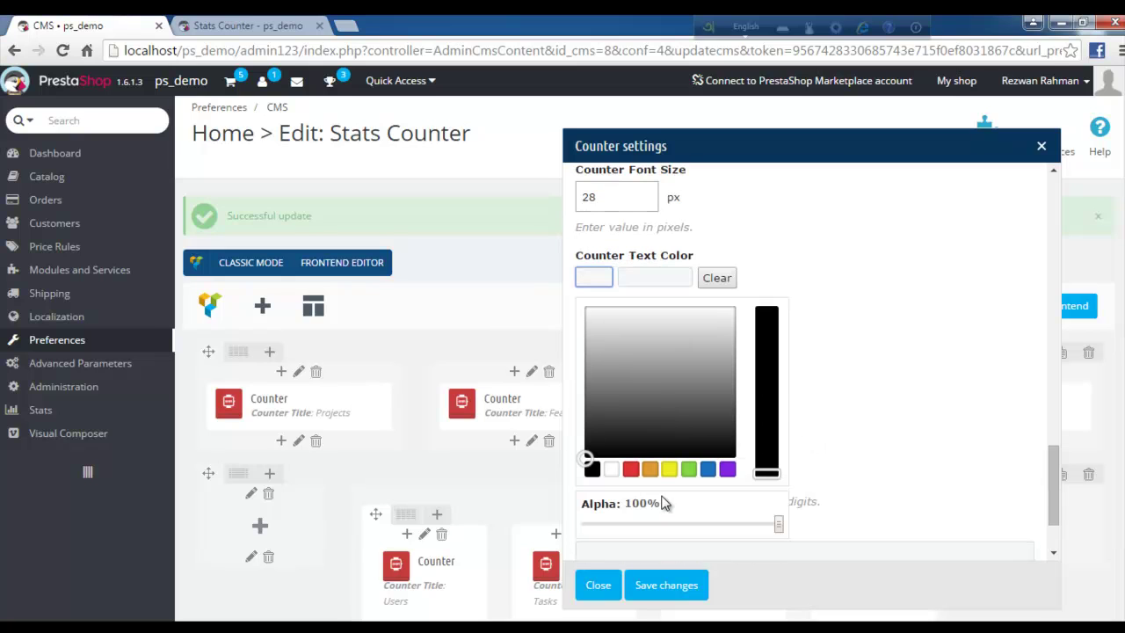
{"action": "left_click", "coordinate": [852, 435]}
{"action": "scroll", "coordinate": [744, 352], "scroll_direction": "down", "scroll_amount": 1}
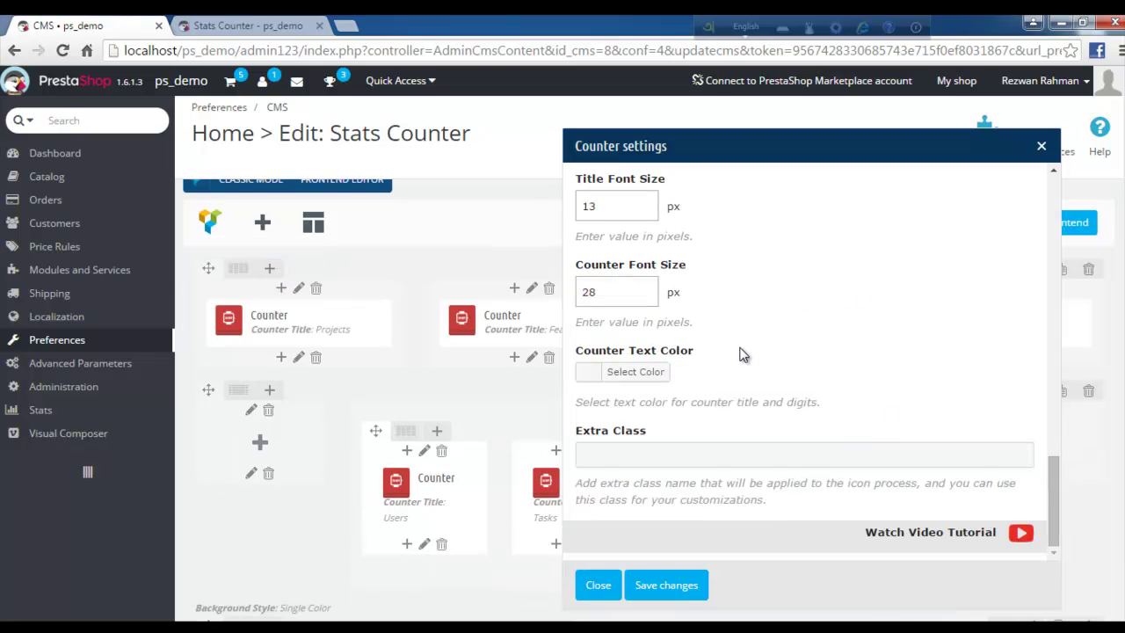
Save the Projects counter's settings and switch to the published Stats Counter page
{"action": "scroll", "coordinate": [770, 362], "scroll_direction": "up", "scroll_amount": 4}
{"action": "scroll", "coordinate": [772, 359], "scroll_direction": "up", "scroll_amount": 5}
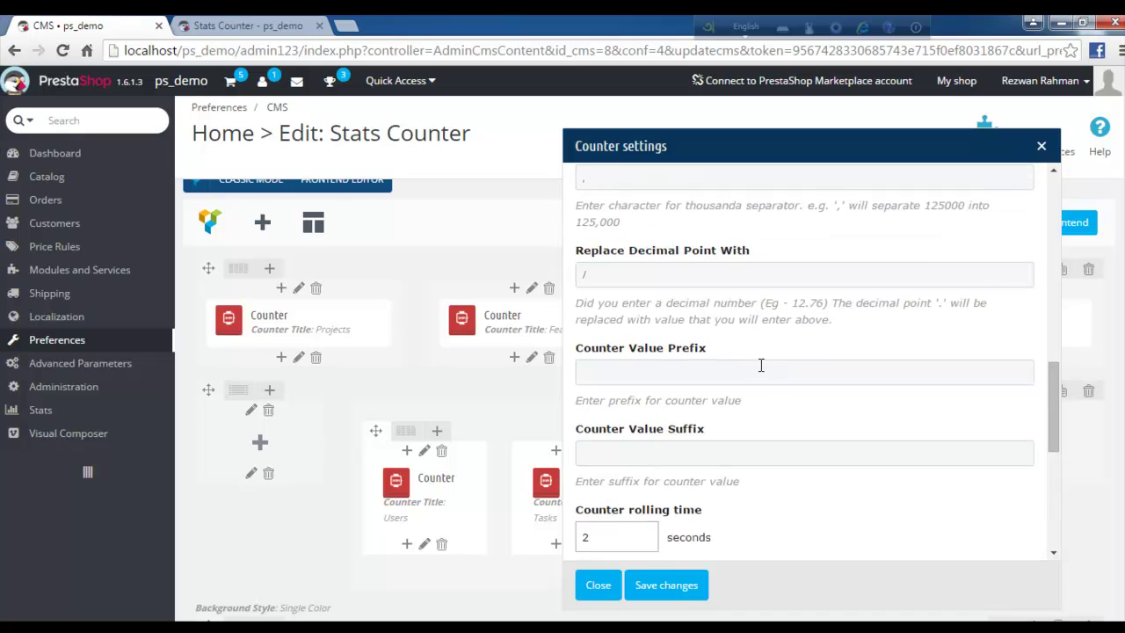
{"action": "left_click", "coordinate": [666, 584]}
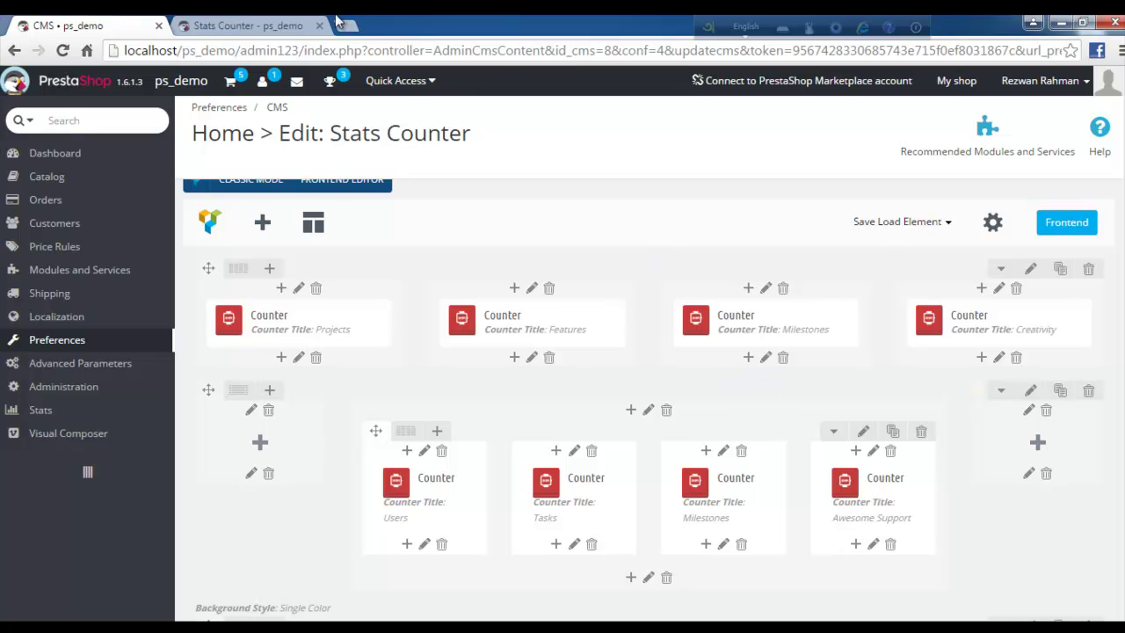
{"action": "left_click", "coordinate": [233, 26]}
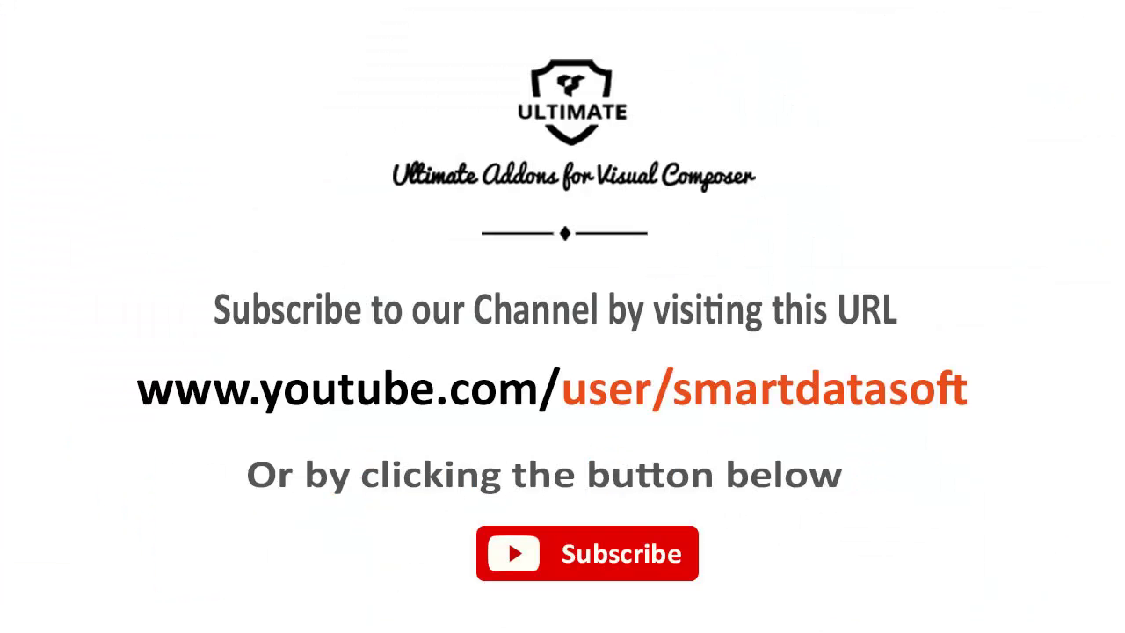